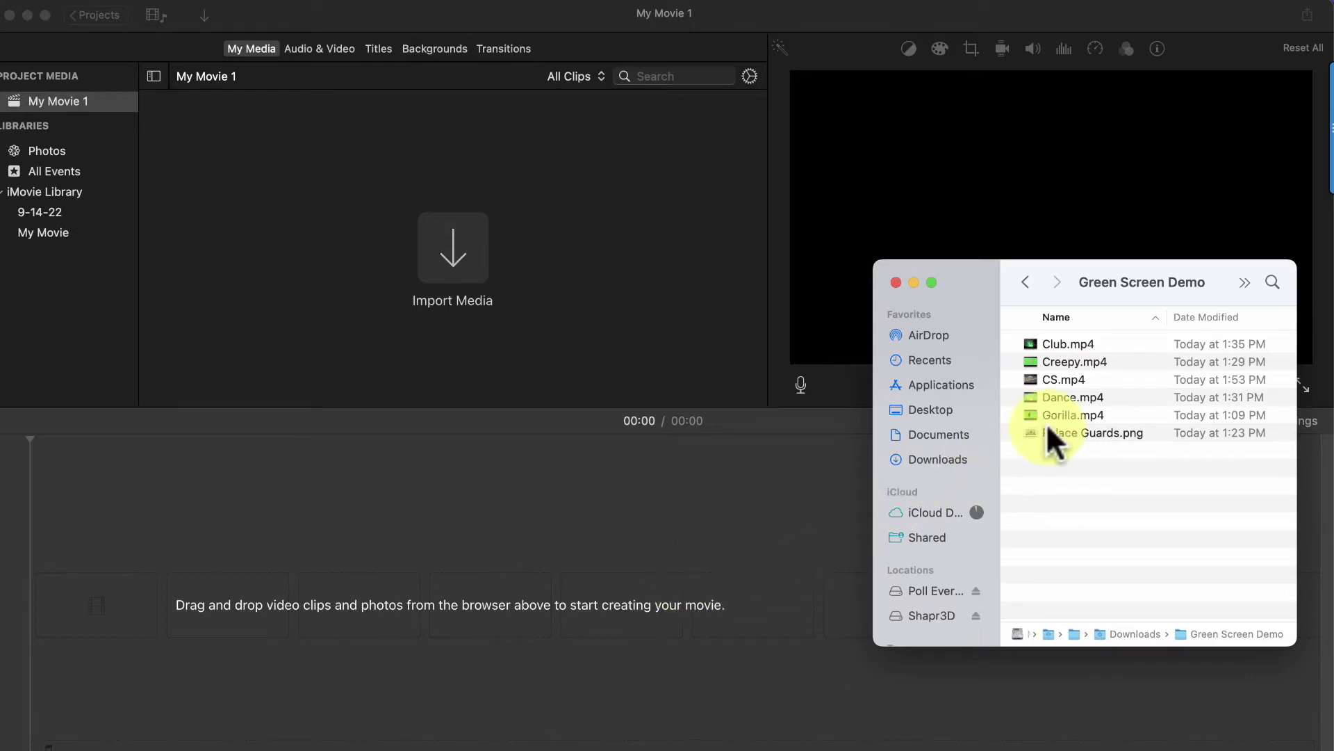
# Step: Add CS.mp4 to the timeline and layer Creepy.mp4 above it as a cutaway
pyautogui.moveTo(1053, 374); pyautogui.dragTo(415, 592)
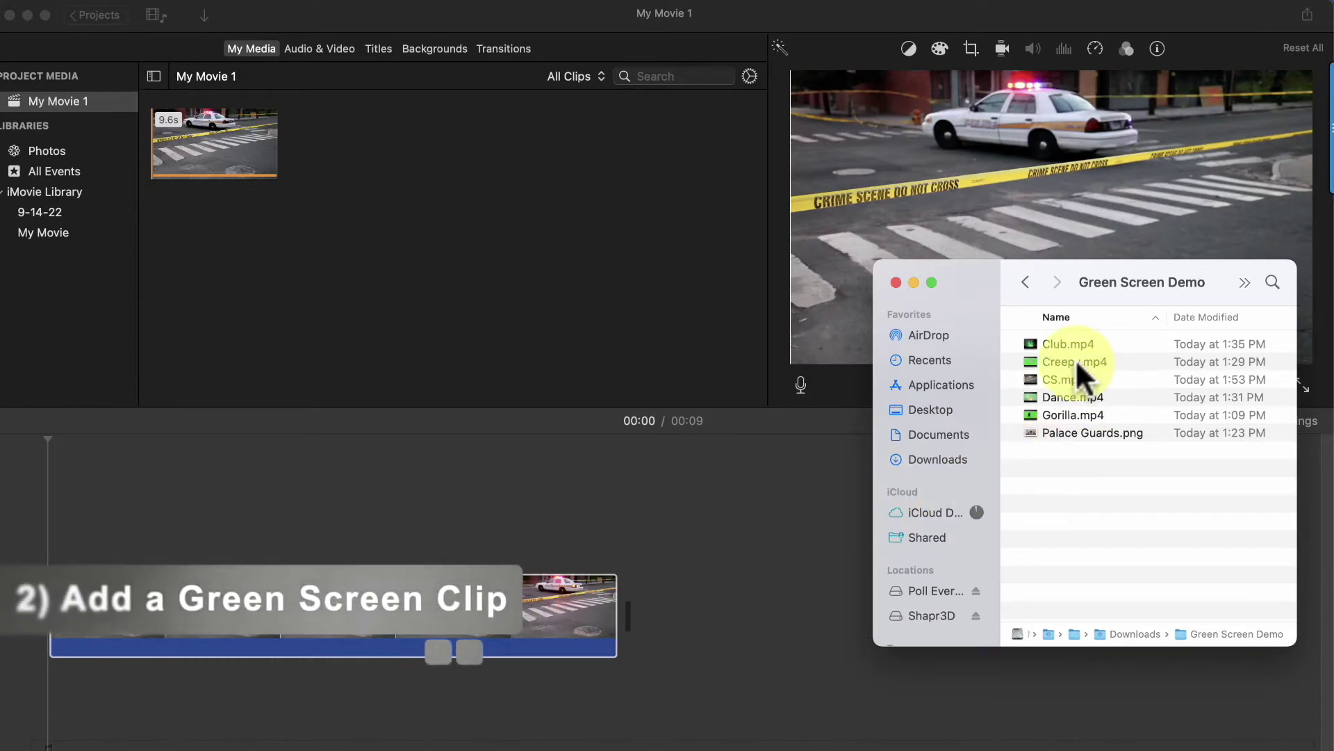
pyautogui.moveTo(1075, 359); pyautogui.dragTo(23, 528)
pyautogui.moveTo(414, 427); pyautogui.dragTo(342, 438)
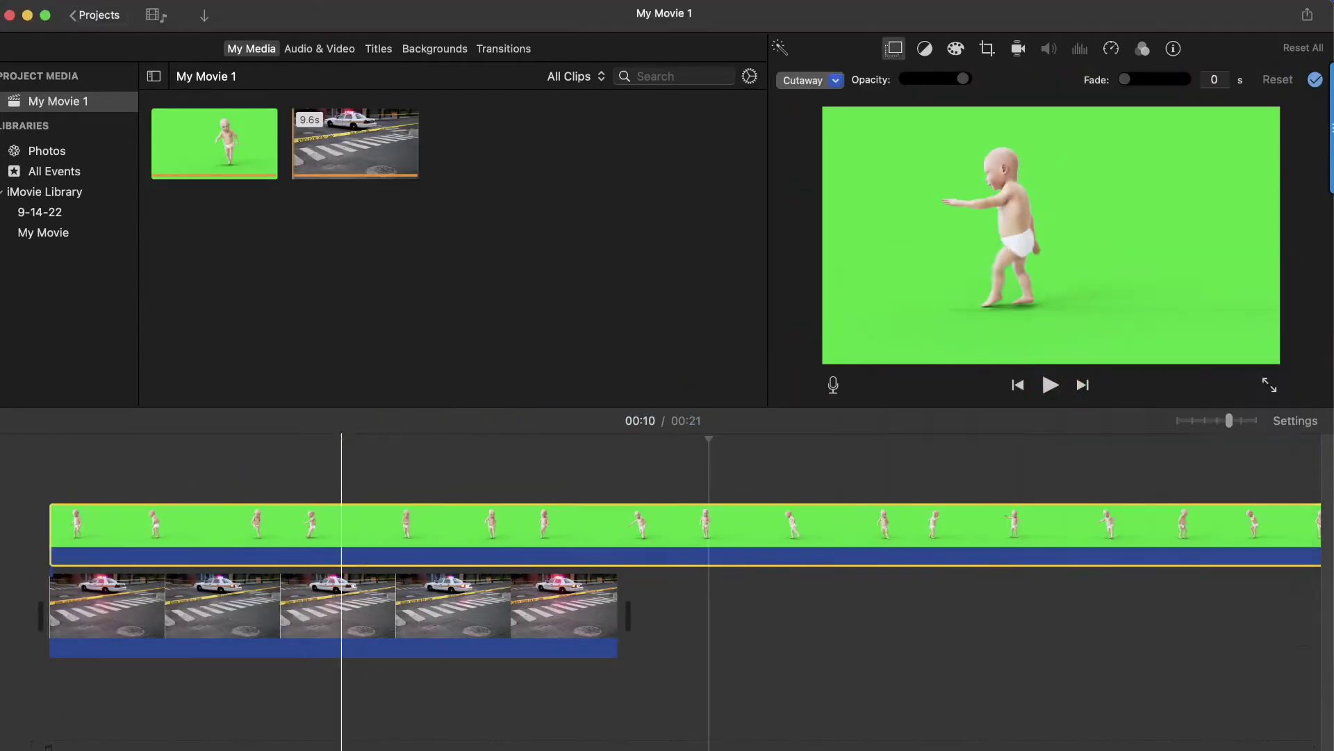
# Step: Apply the Green/Blue Screen overlay to the baby clip and preview the keyed composite
pyautogui.click(335, 542)
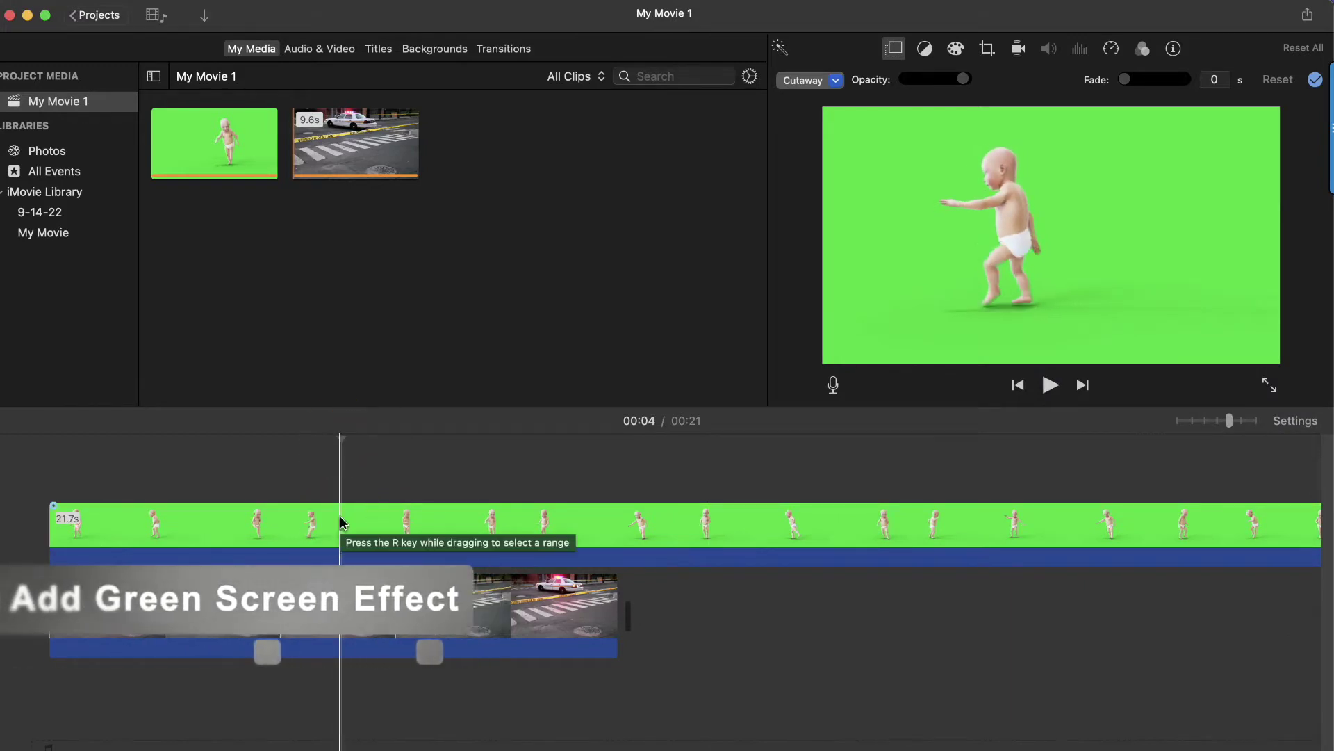
pyautogui.click(341, 522)
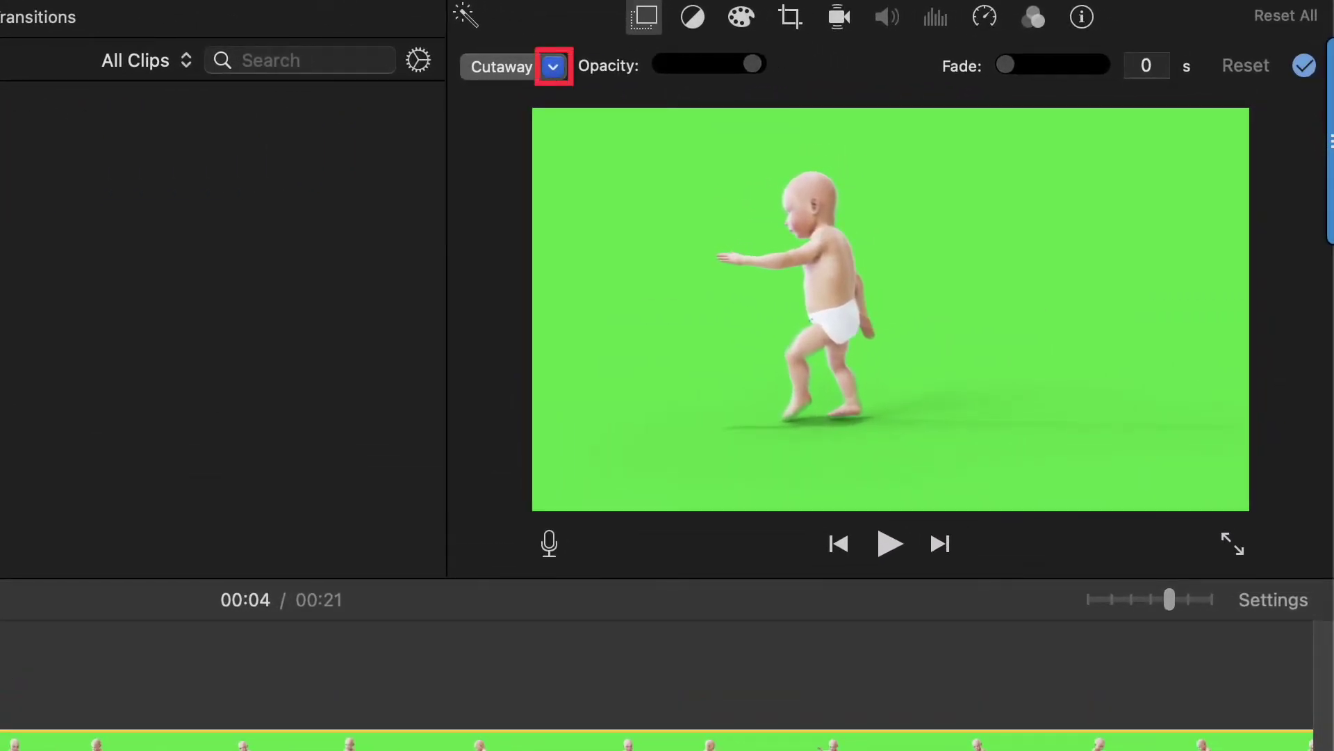
pyautogui.click(384, 201)
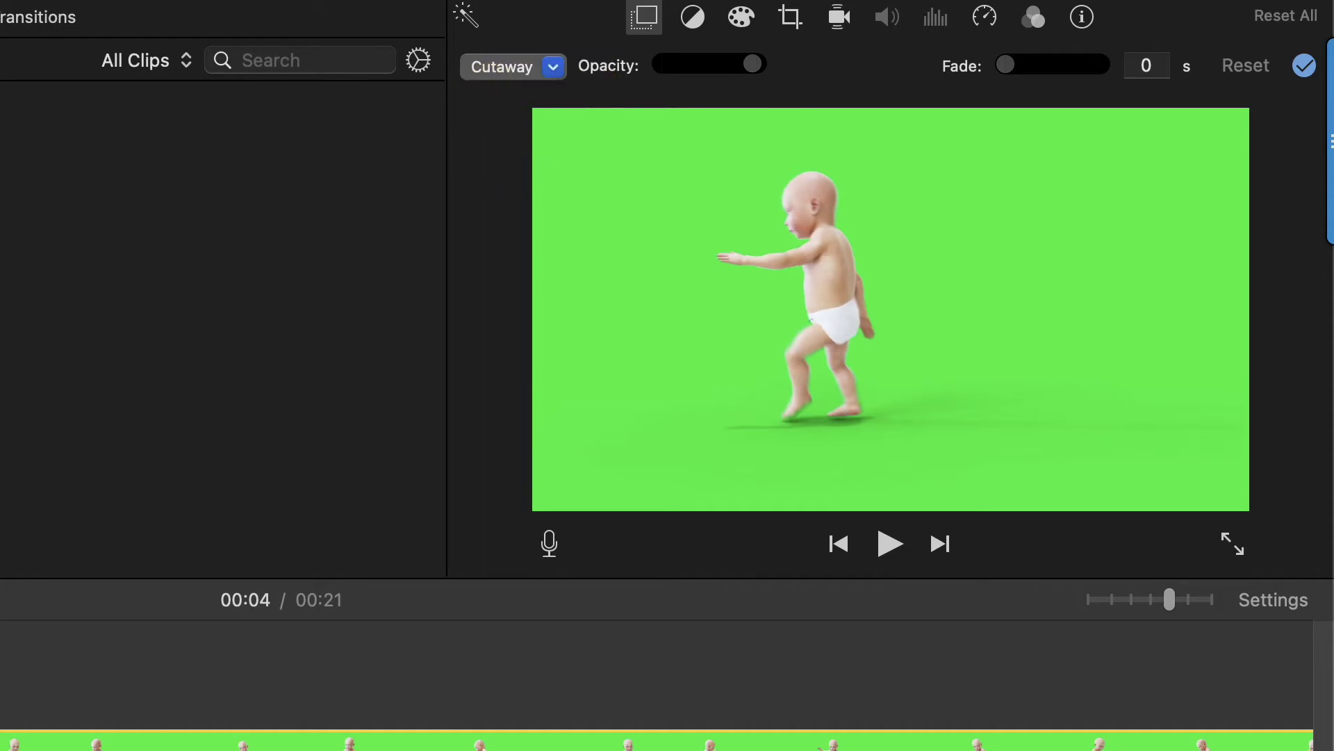
pyautogui.click(555, 71)
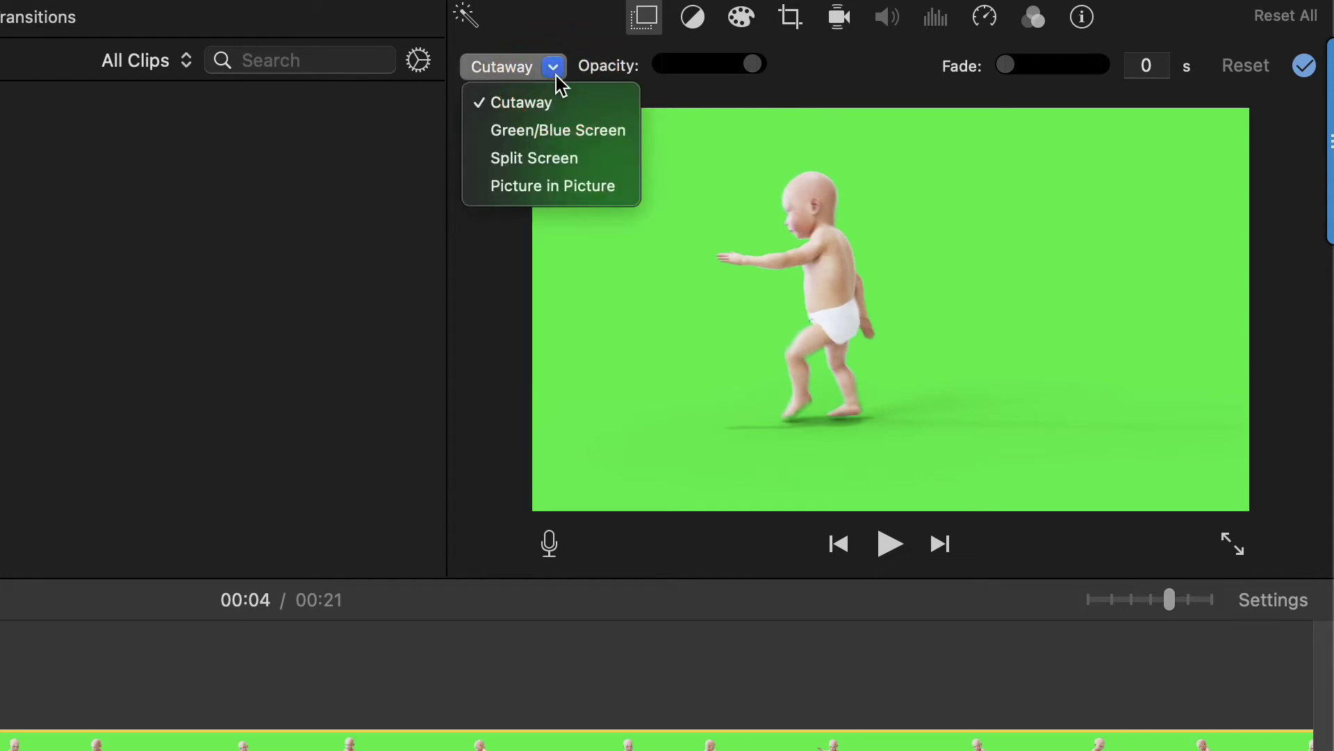
pyautogui.click(560, 129)
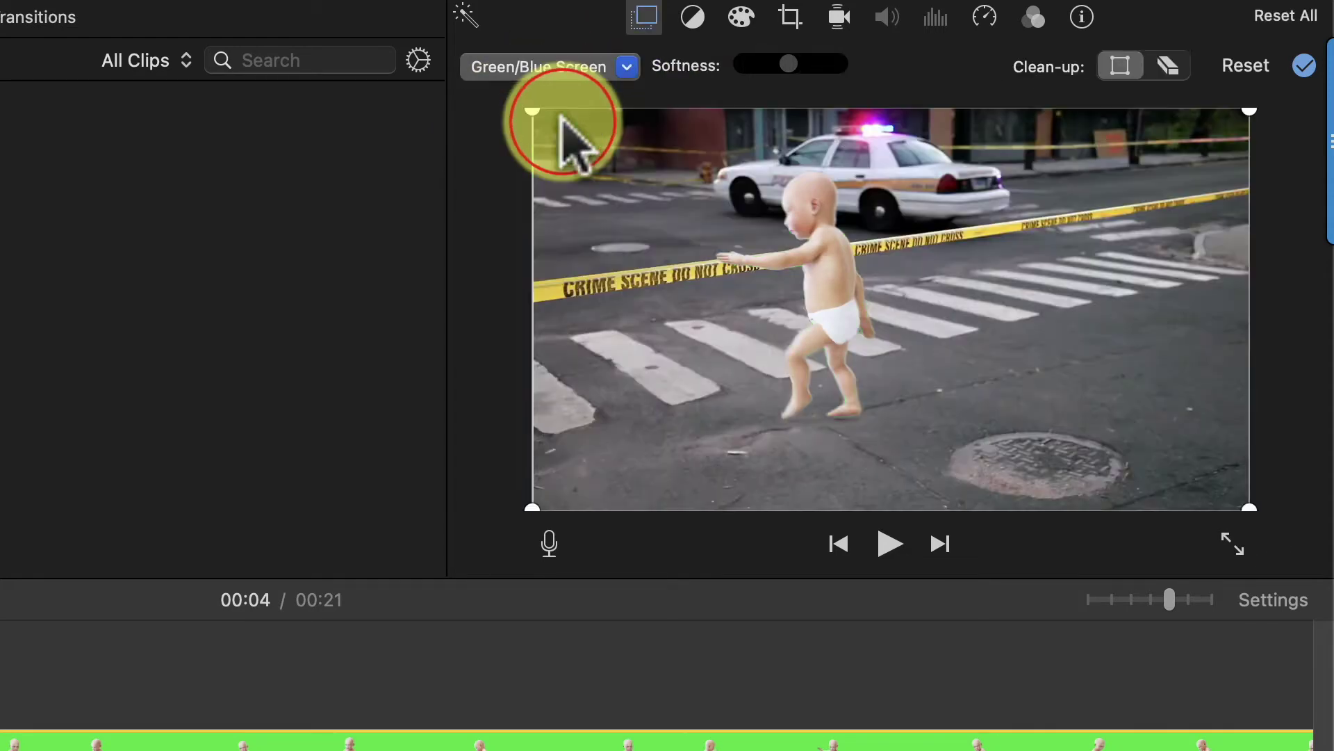
pyautogui.click(888, 542)
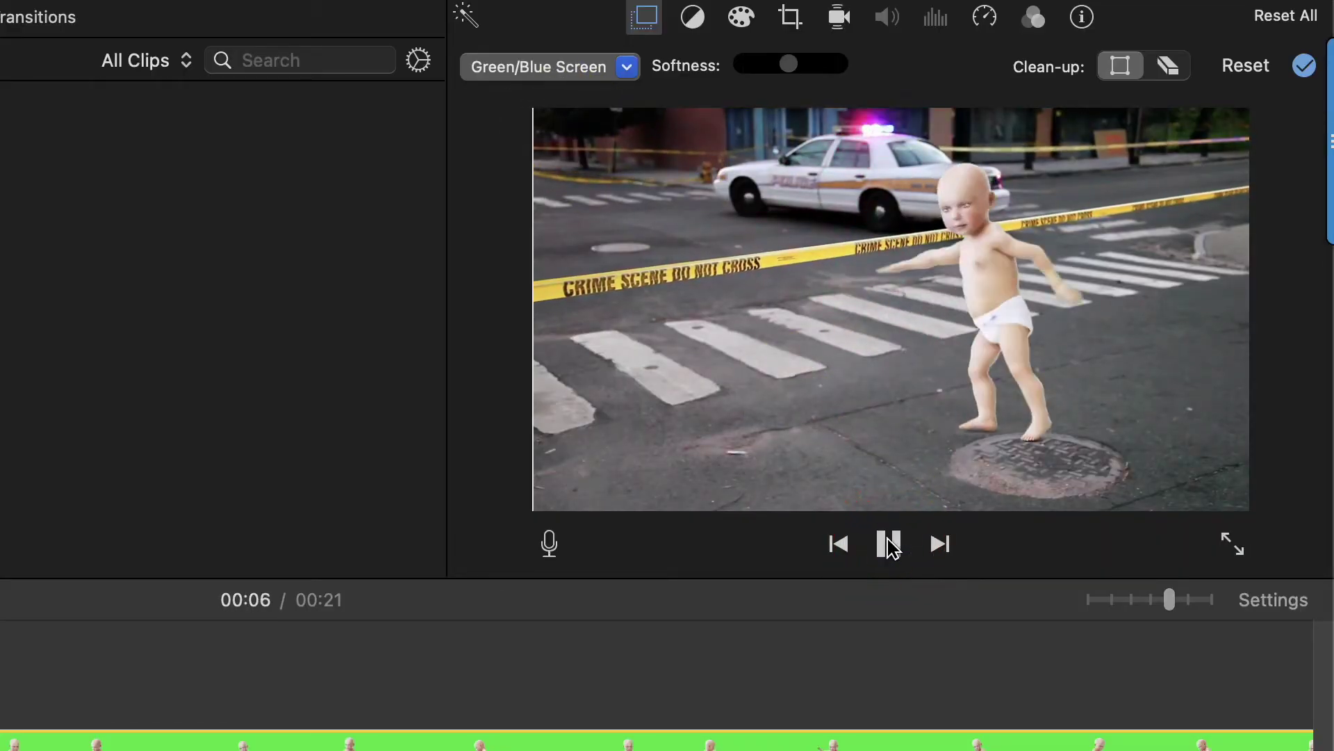
pyautogui.click(889, 543)
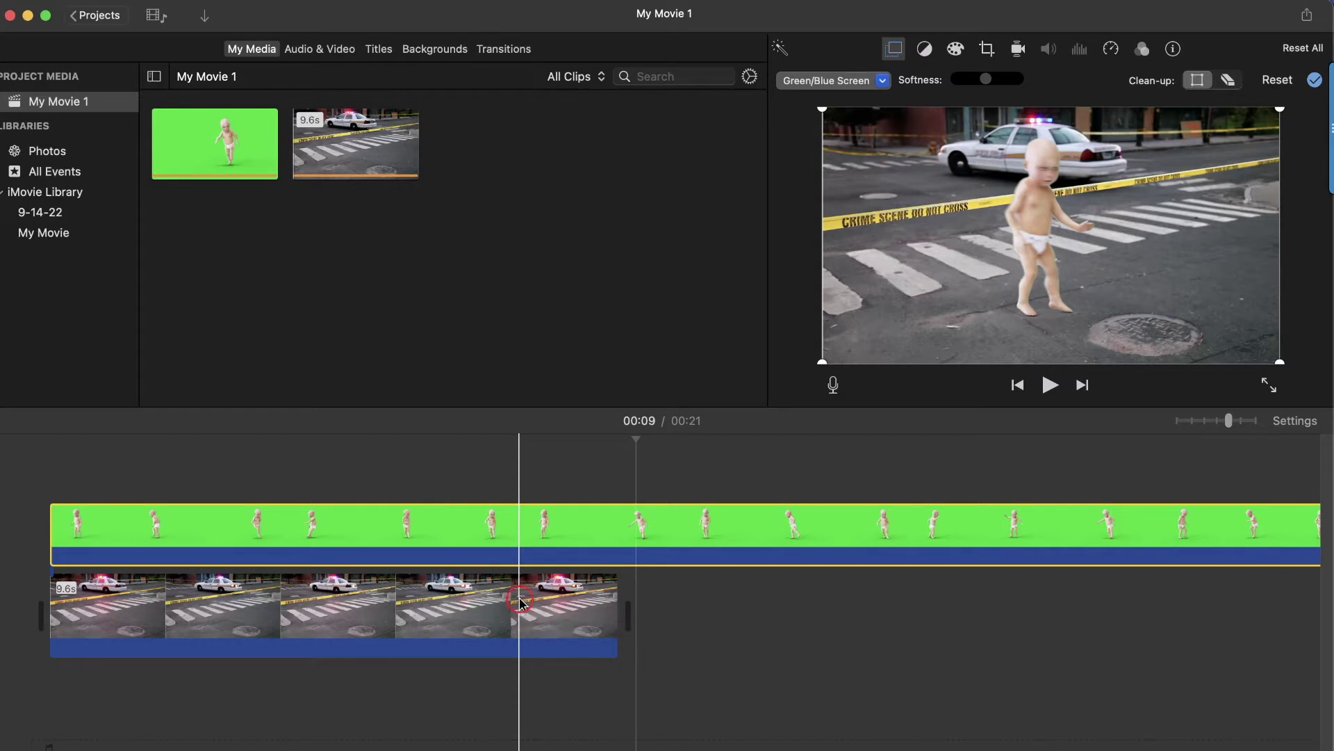
# Step: Copy the crime-scene street clip and paste two copies after its end
pyautogui.click(522, 603)
pyautogui.press('cmd+c')
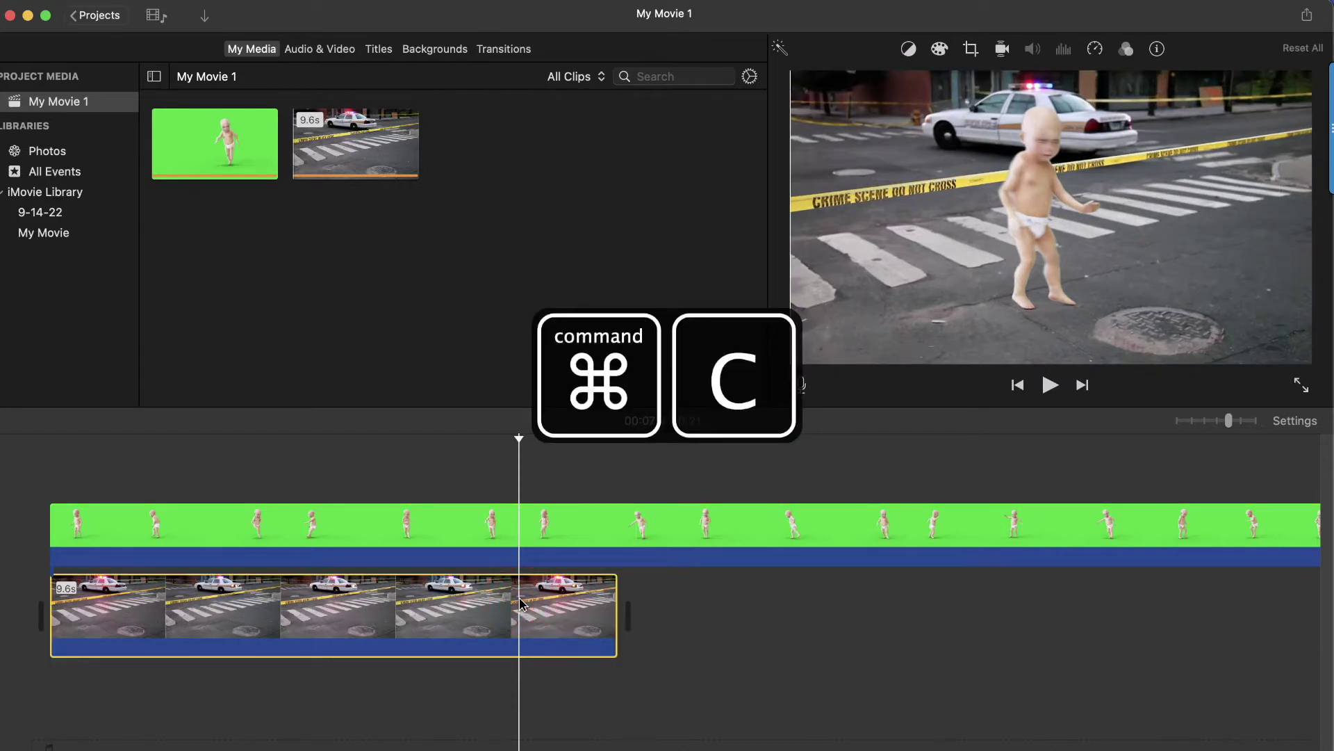
pyautogui.moveTo(614, 602)
pyautogui.mouseDown()
pyautogui.moveTo(604, 596)
pyautogui.moveTo(629, 608)
pyautogui.mouseUp()
pyautogui.press('super+v')
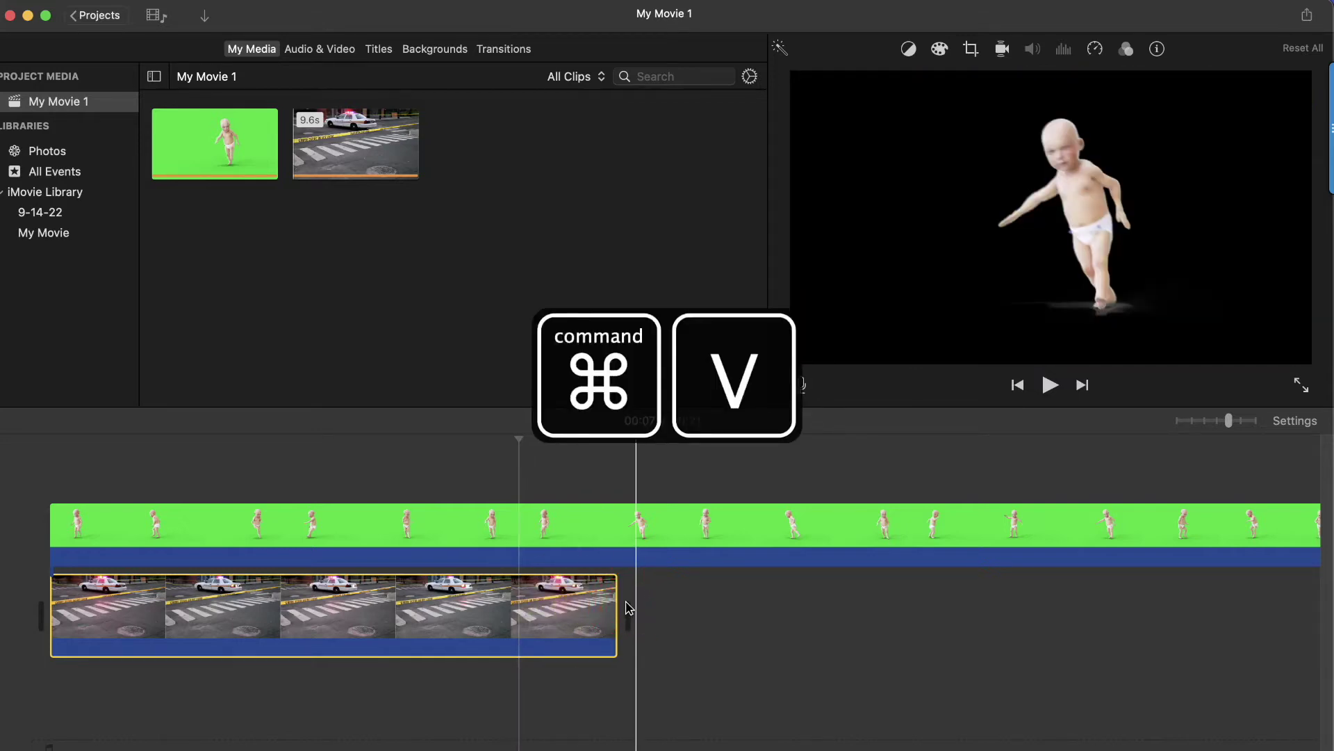
pyautogui.press('super+v')
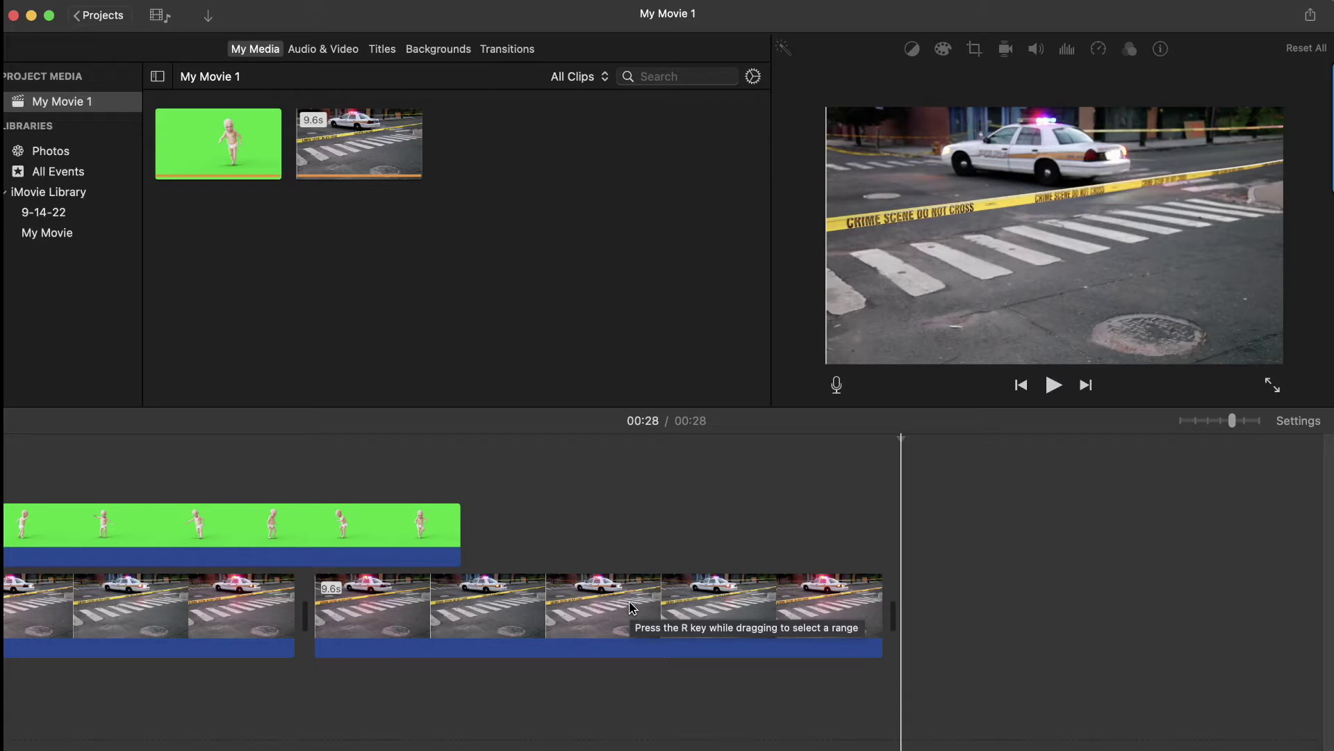
# Step: Split the pasted street footage at the baby clip's end and delete the leftover 7.1s piece
pyautogui.moveTo(632, 607); pyautogui.dragTo(462, 598)
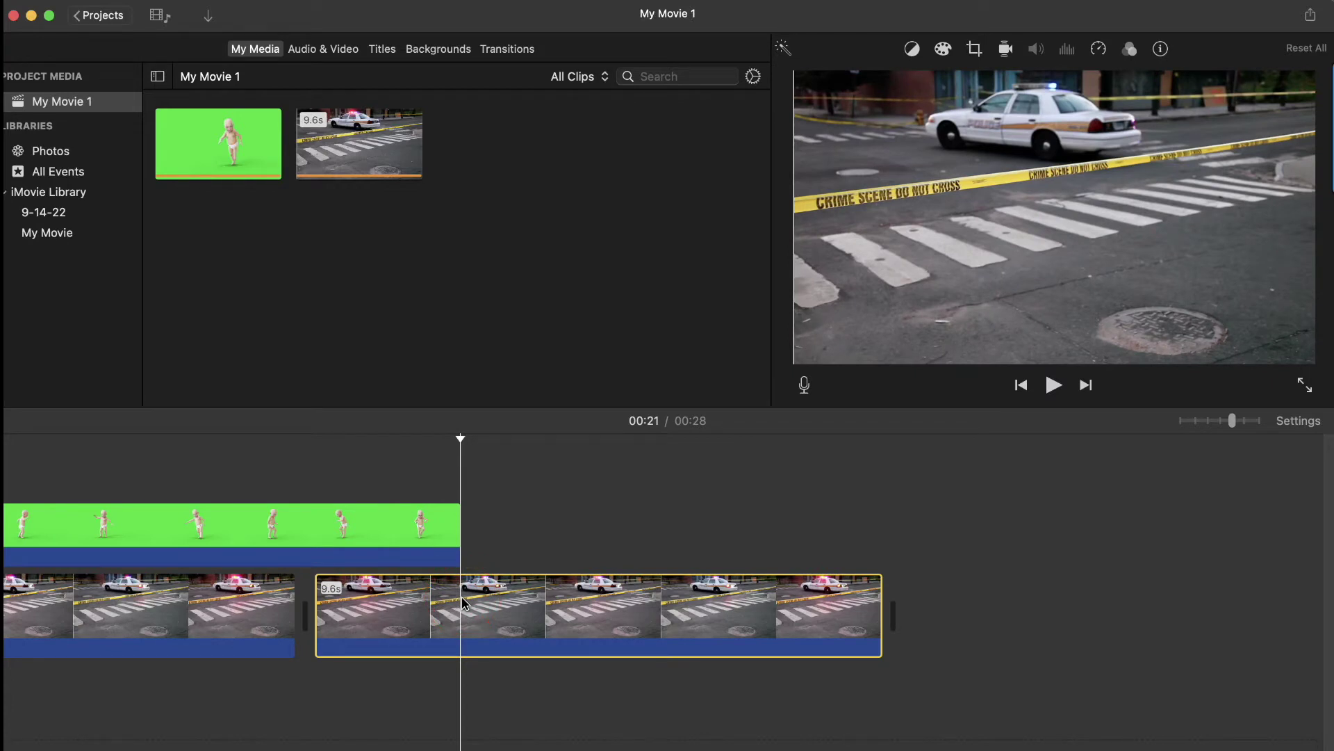
pyautogui.rightClick(462, 598)
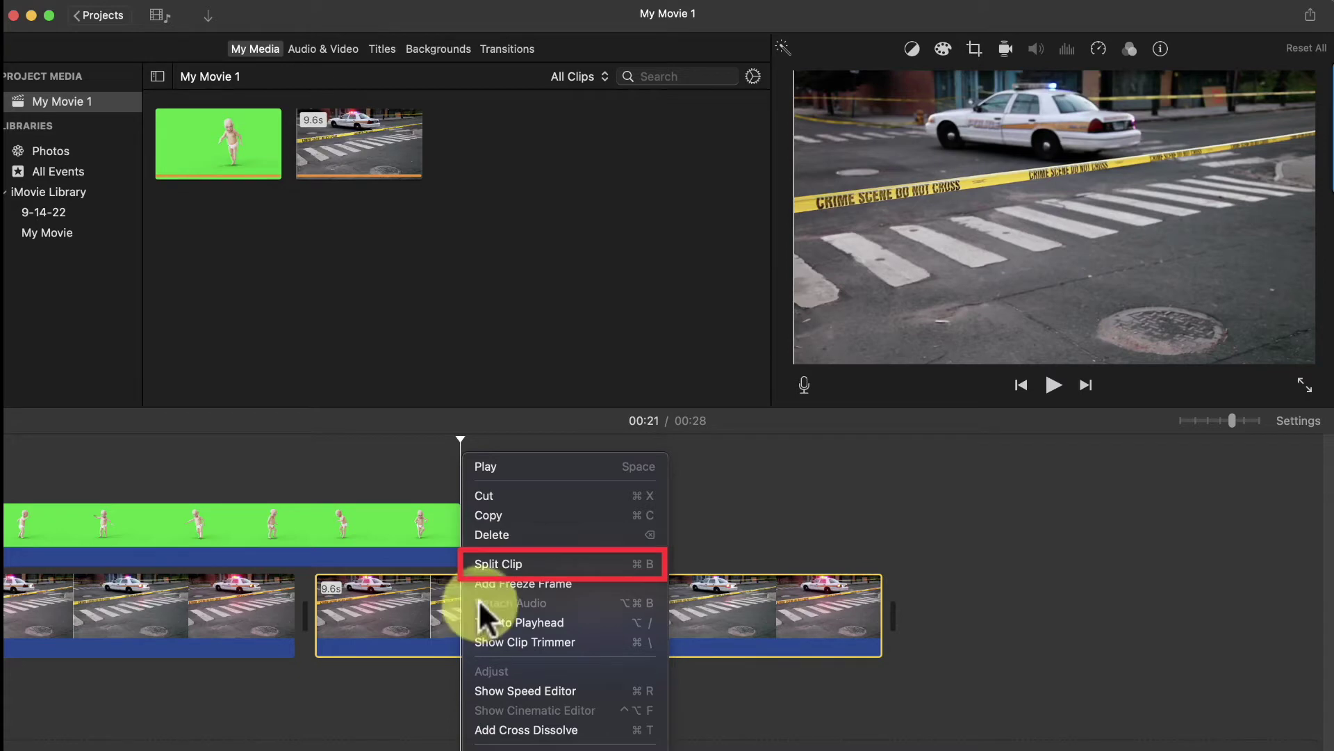
pyautogui.click(494, 569)
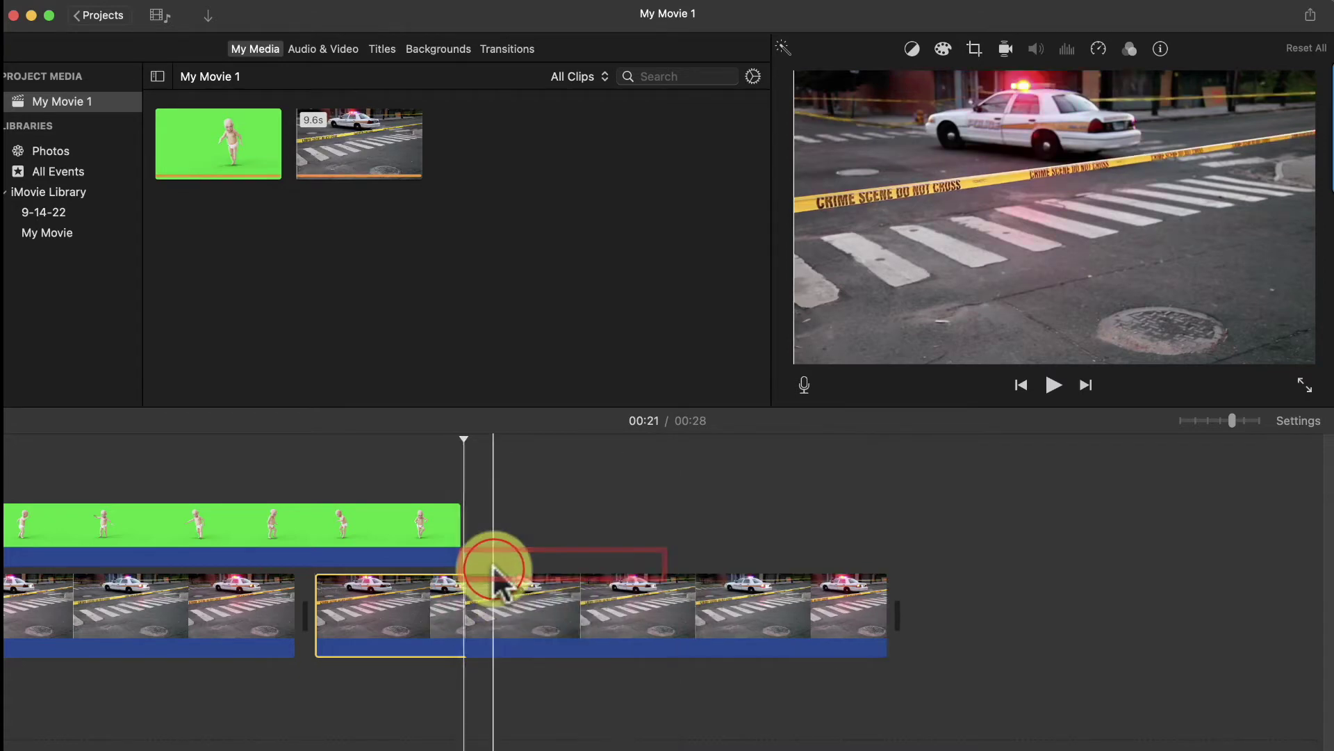
pyautogui.click(518, 594)
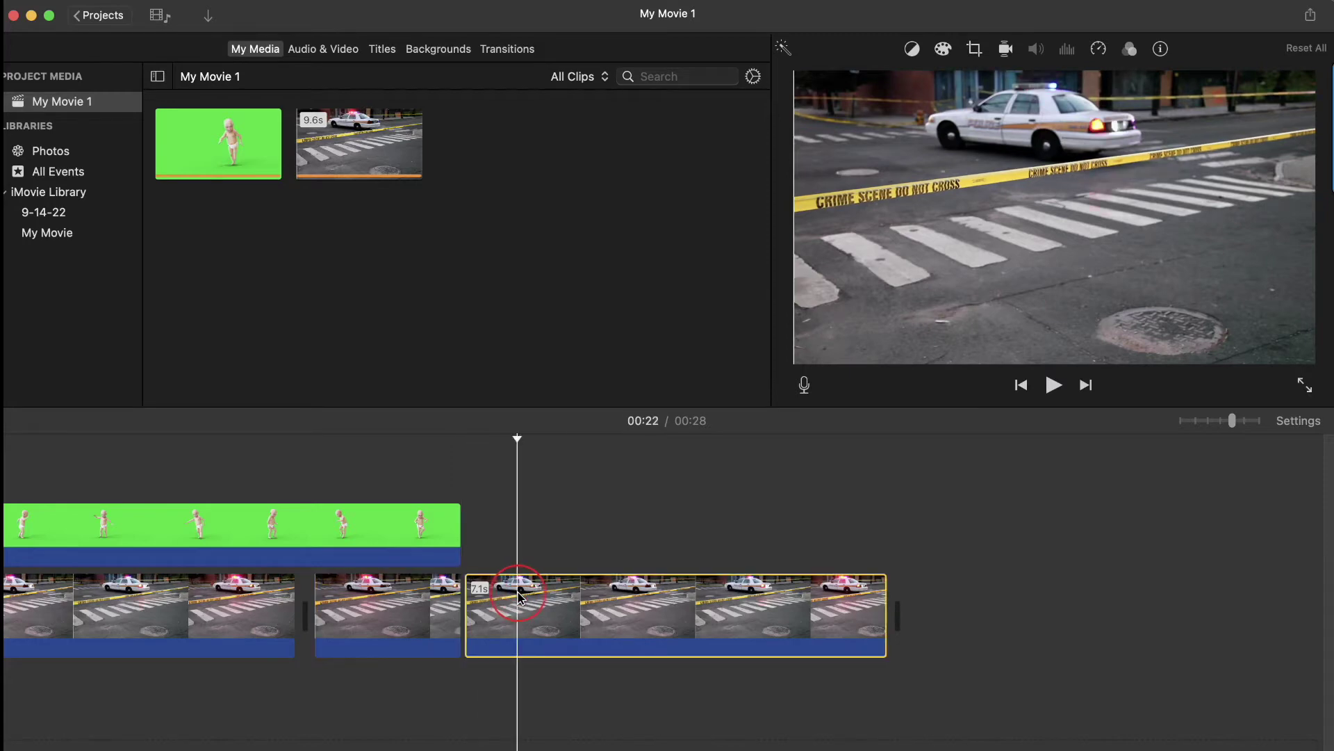
pyautogui.press('BackSpace')
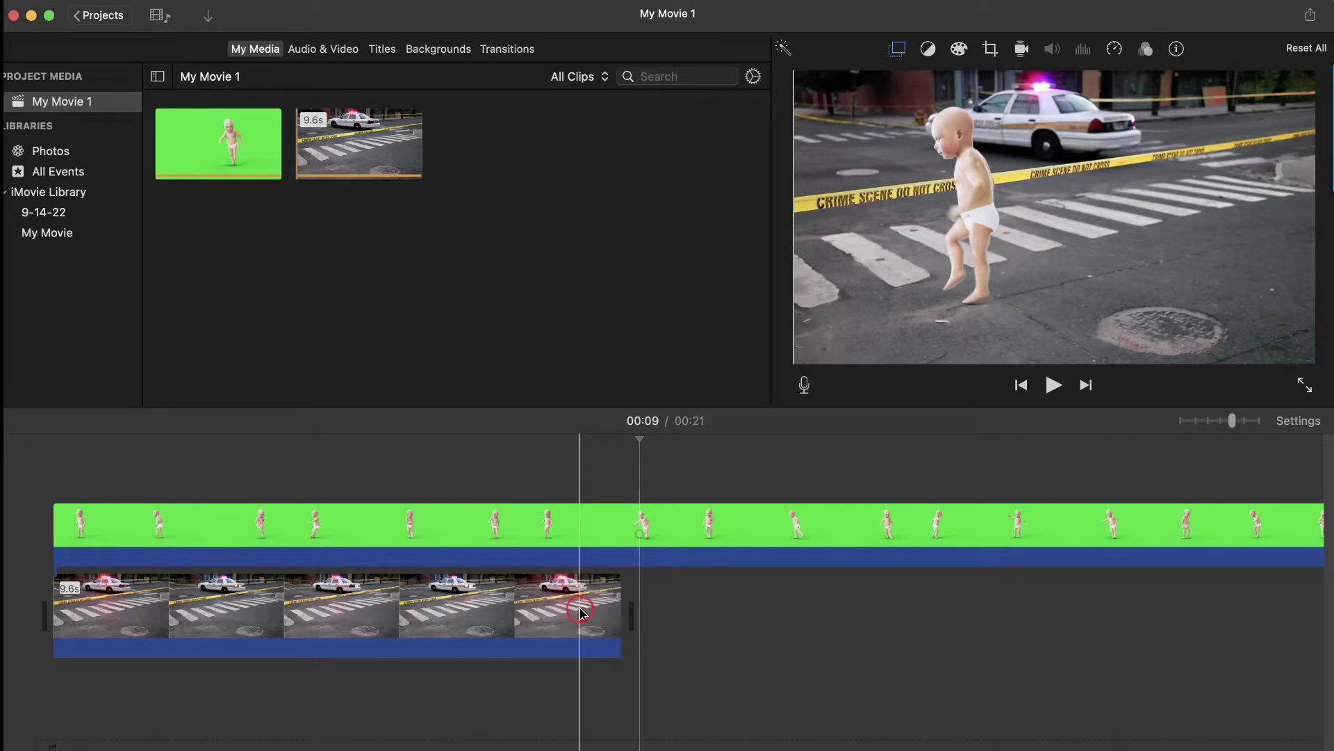
# Step: Slow the street clip in the Speed Editor so it stretches to 21.7 seconds
pyautogui.click(581, 616)
pyautogui.rightClick(582, 613)
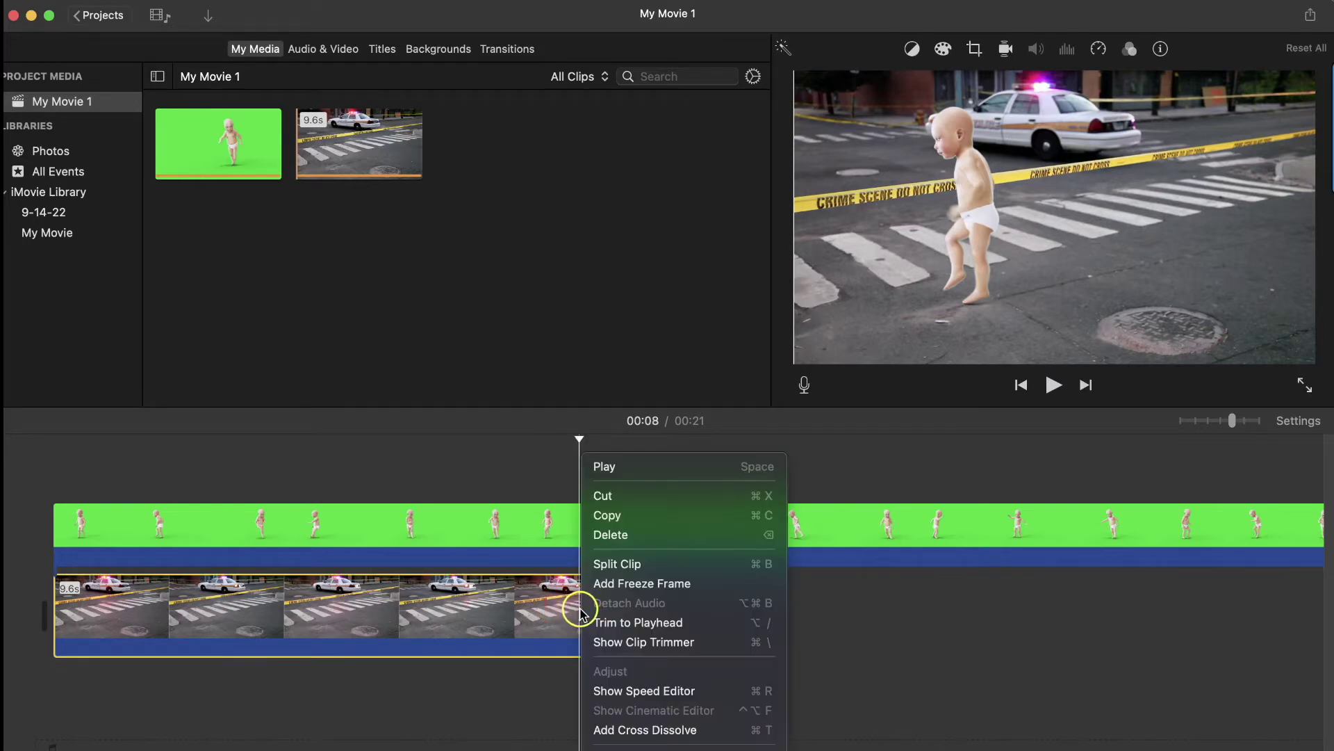
pyautogui.click(686, 694)
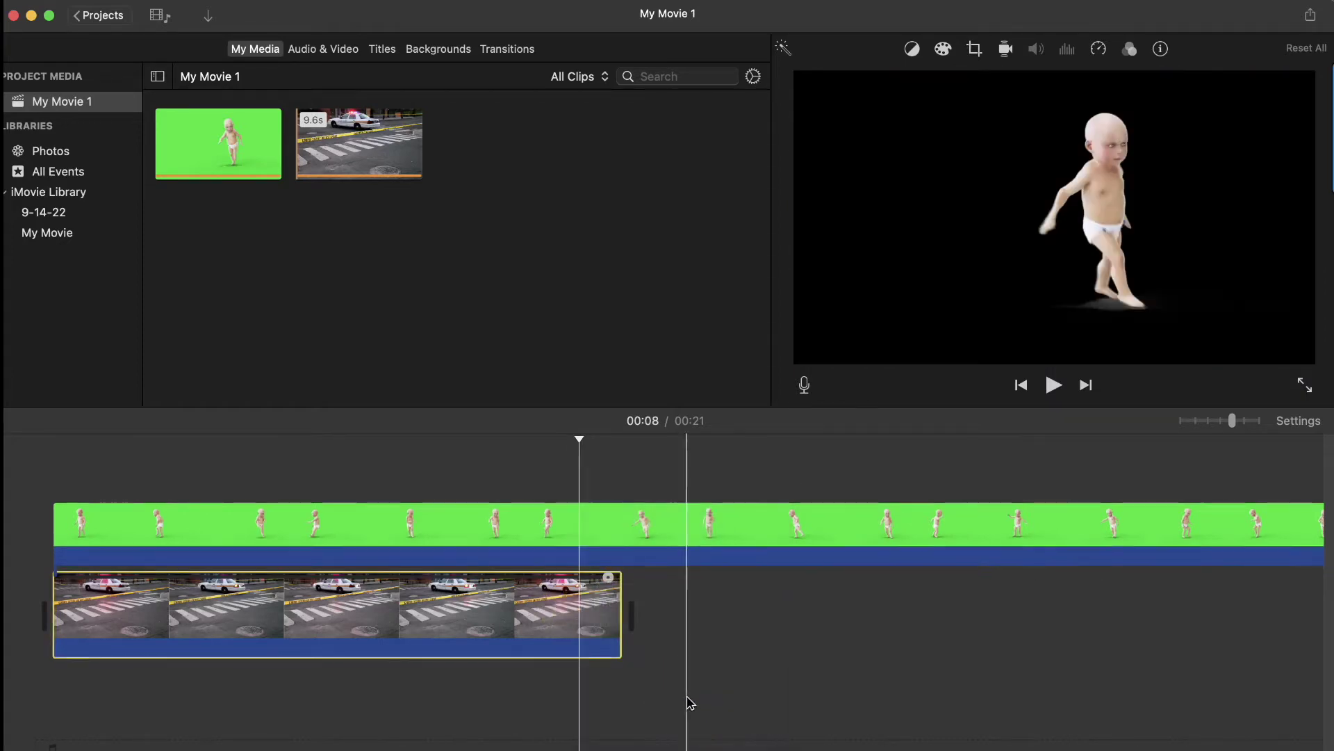
pyautogui.hscroll(2, 690, 704)
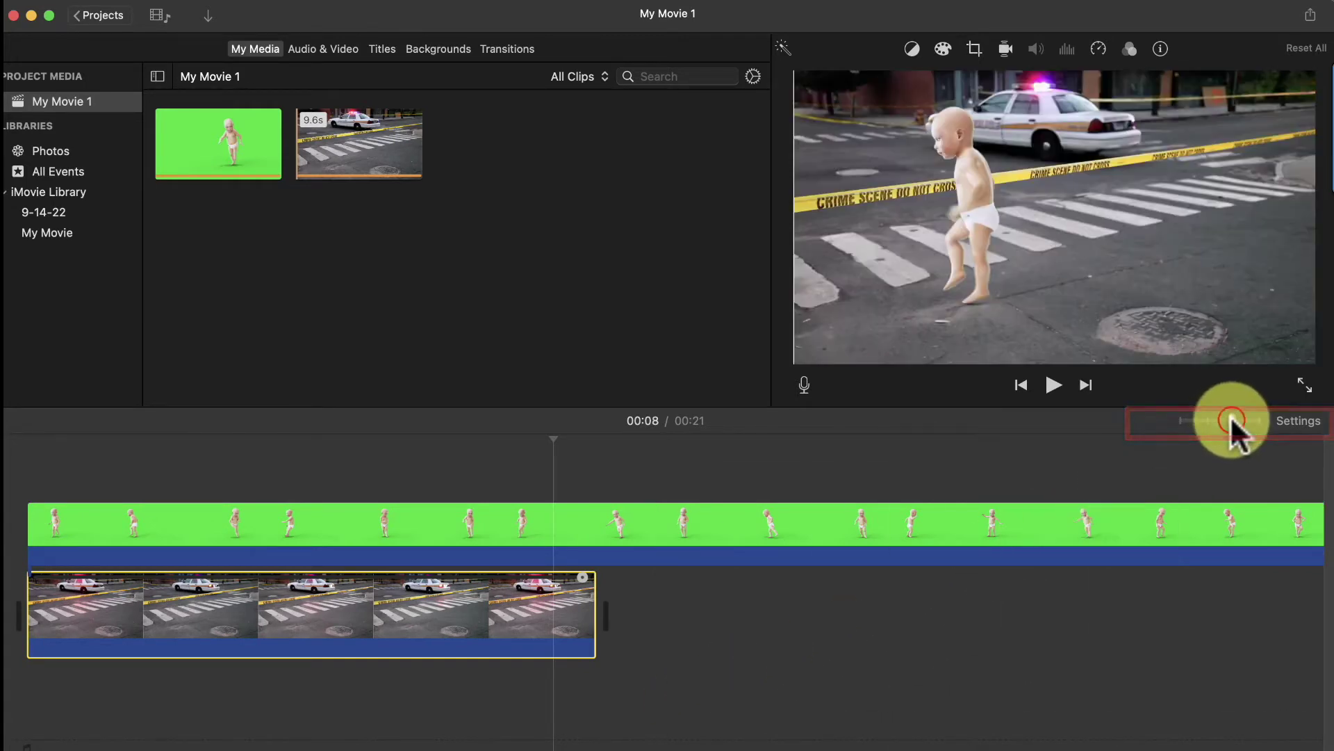
pyautogui.moveTo(1226, 415); pyautogui.dragTo(1223, 415)
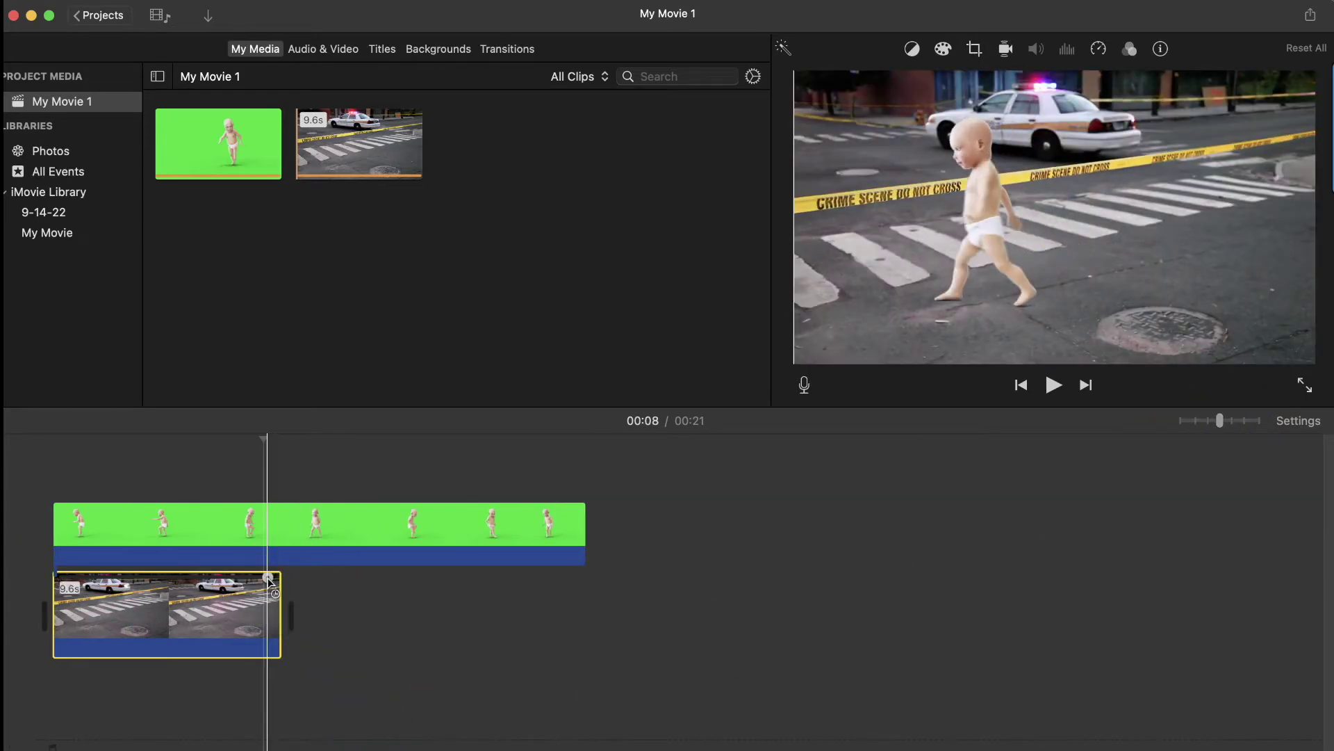
pyautogui.moveTo(270, 581); pyautogui.dragTo(573, 569)
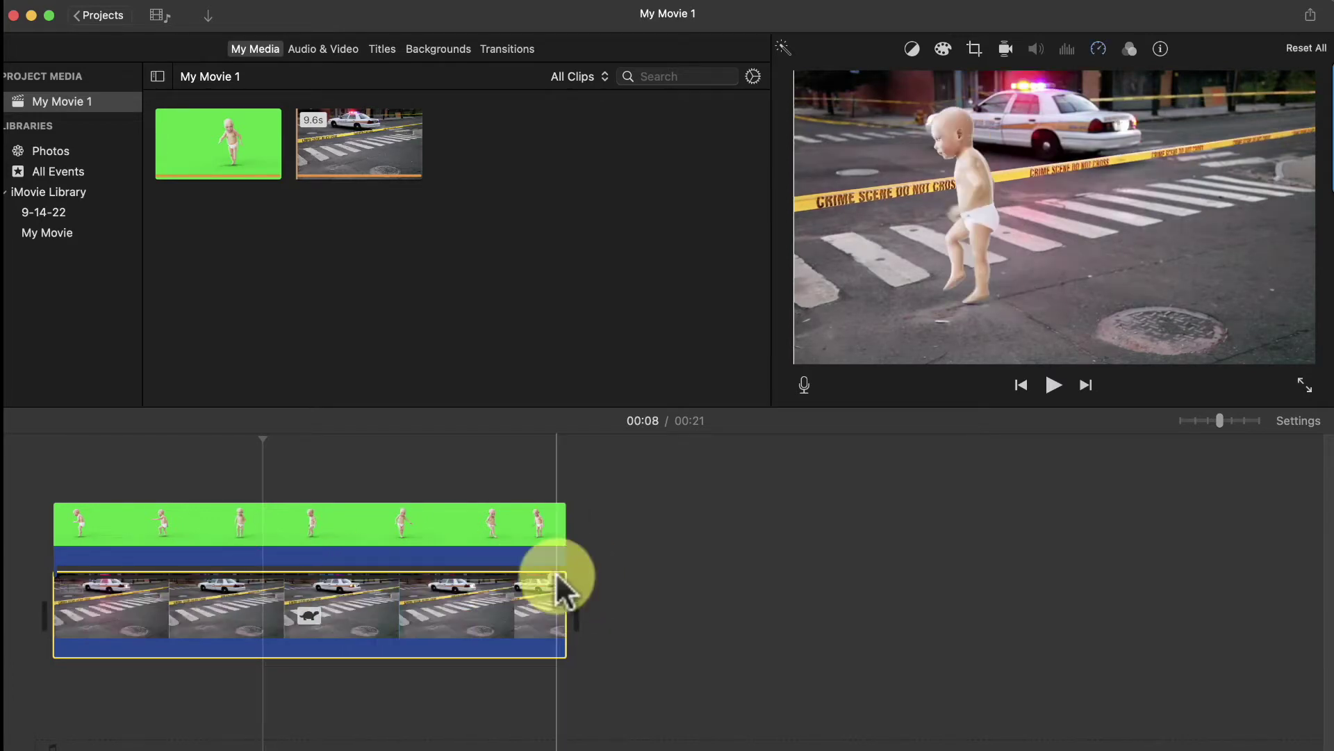
# Step: Review the composite, split and delete the baby clip past the street clip's end, then replay from the start
pyautogui.click(153, 626)
pyautogui.press('space')
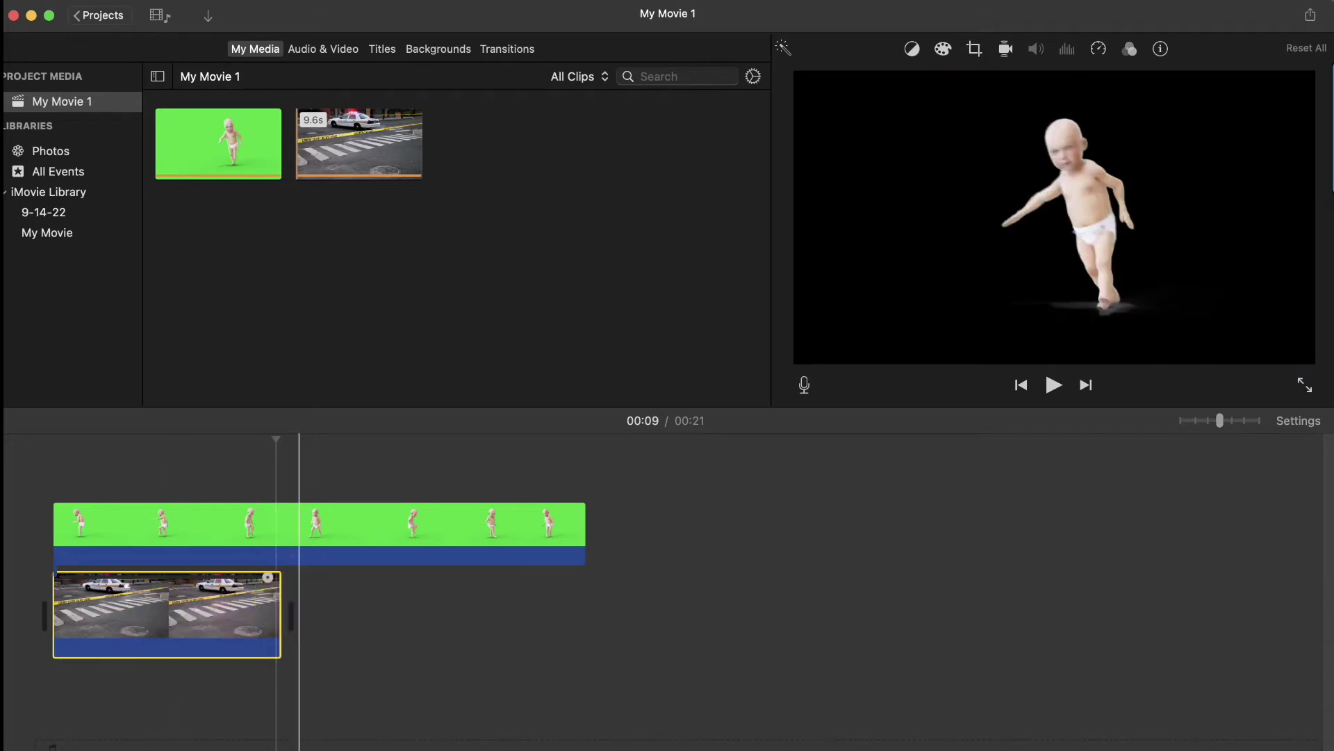
pyautogui.click(291, 590)
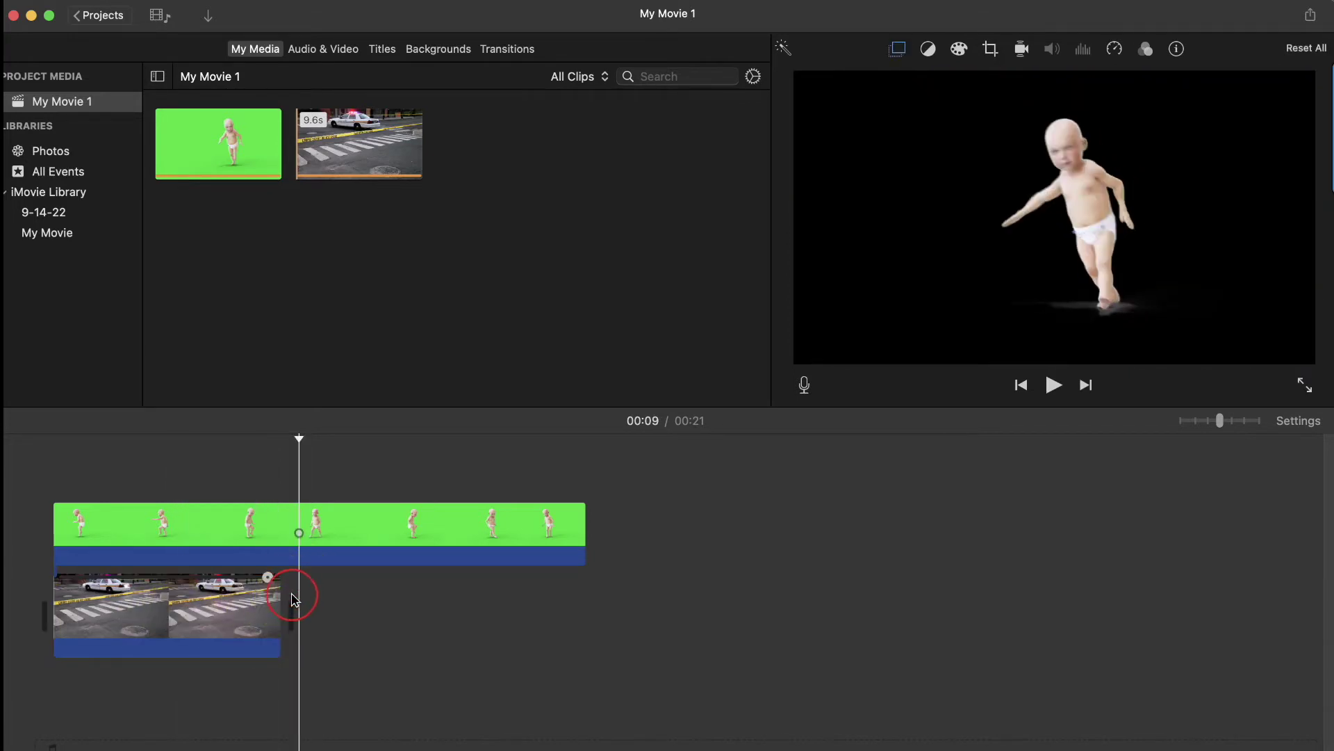
pyautogui.click(296, 548)
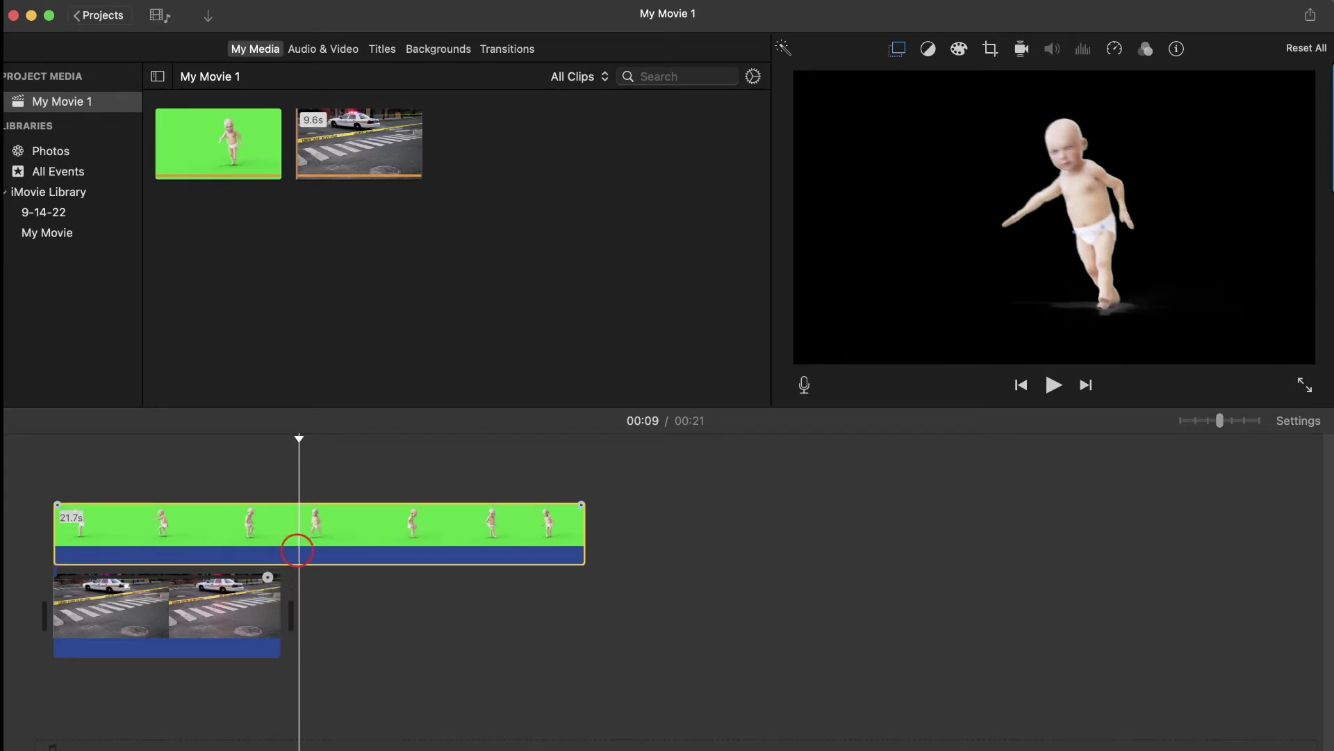
pyautogui.rightClick(300, 555)
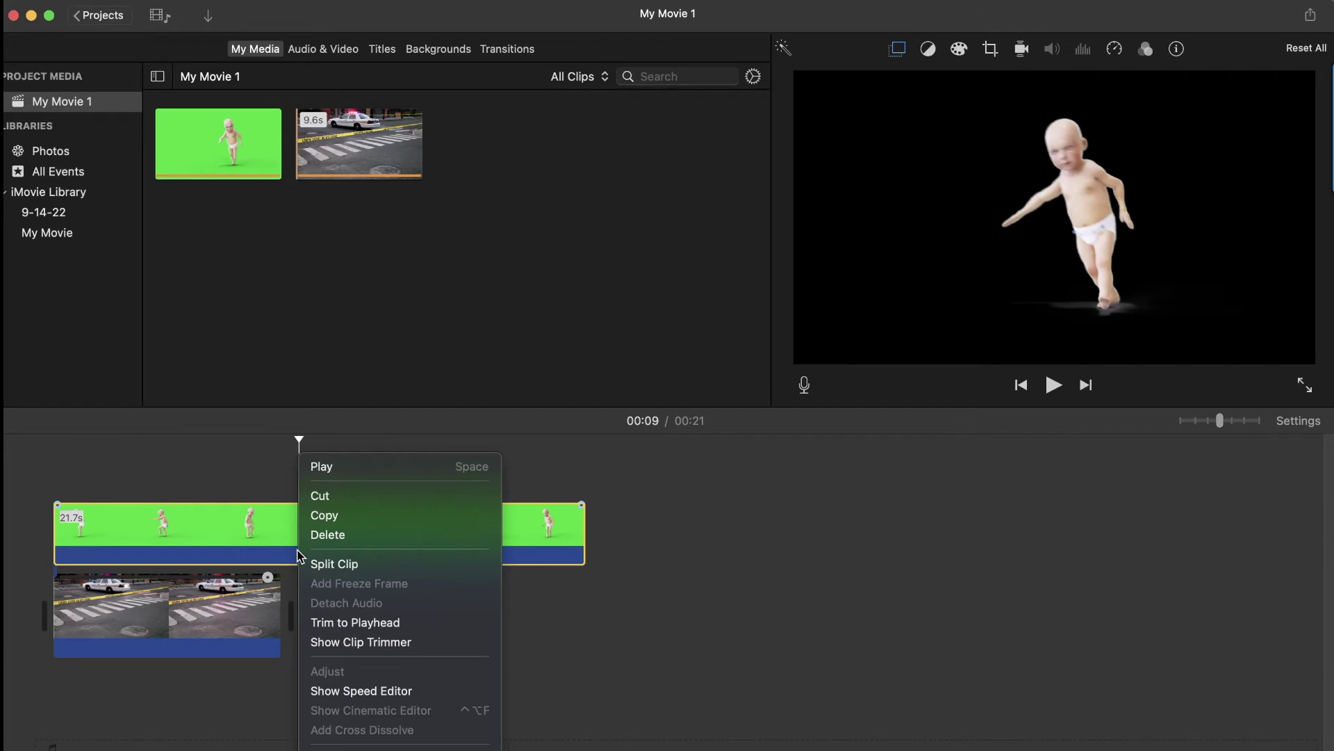
pyautogui.click(360, 563)
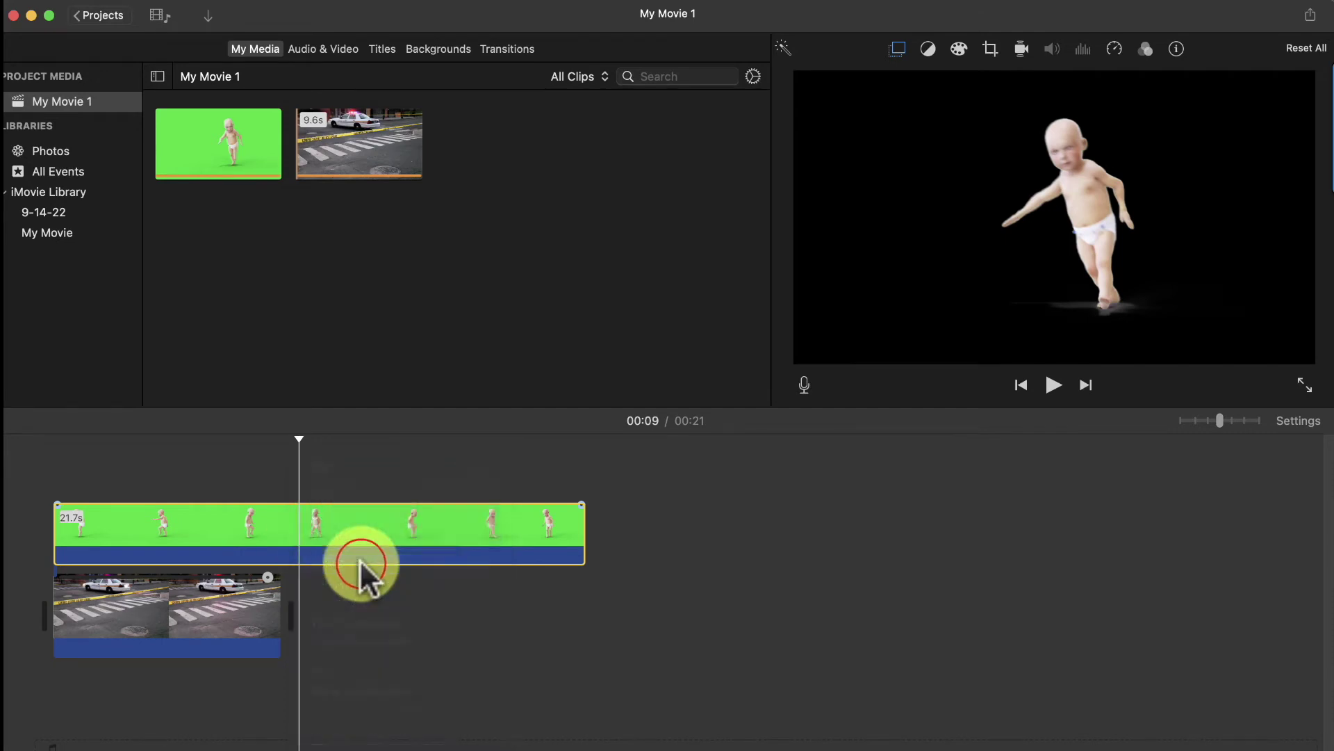
pyautogui.press('Delete')
pyautogui.moveTo(297, 575); pyautogui.dragTo(13, 567)
pyautogui.press('space')
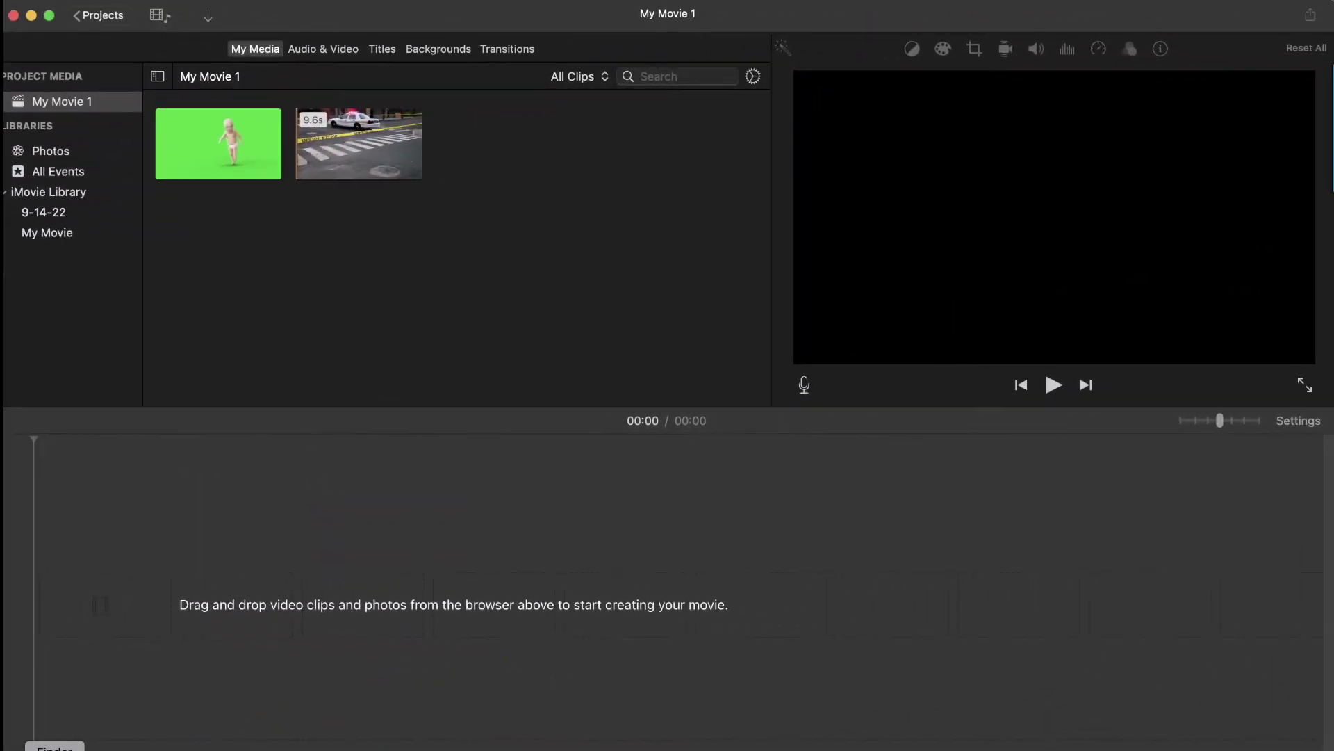
# Step: Add Palace Guards.png from the Green Screen Demo folder and layer Gorilla.mp4 above it
pyautogui.click(54, 749)
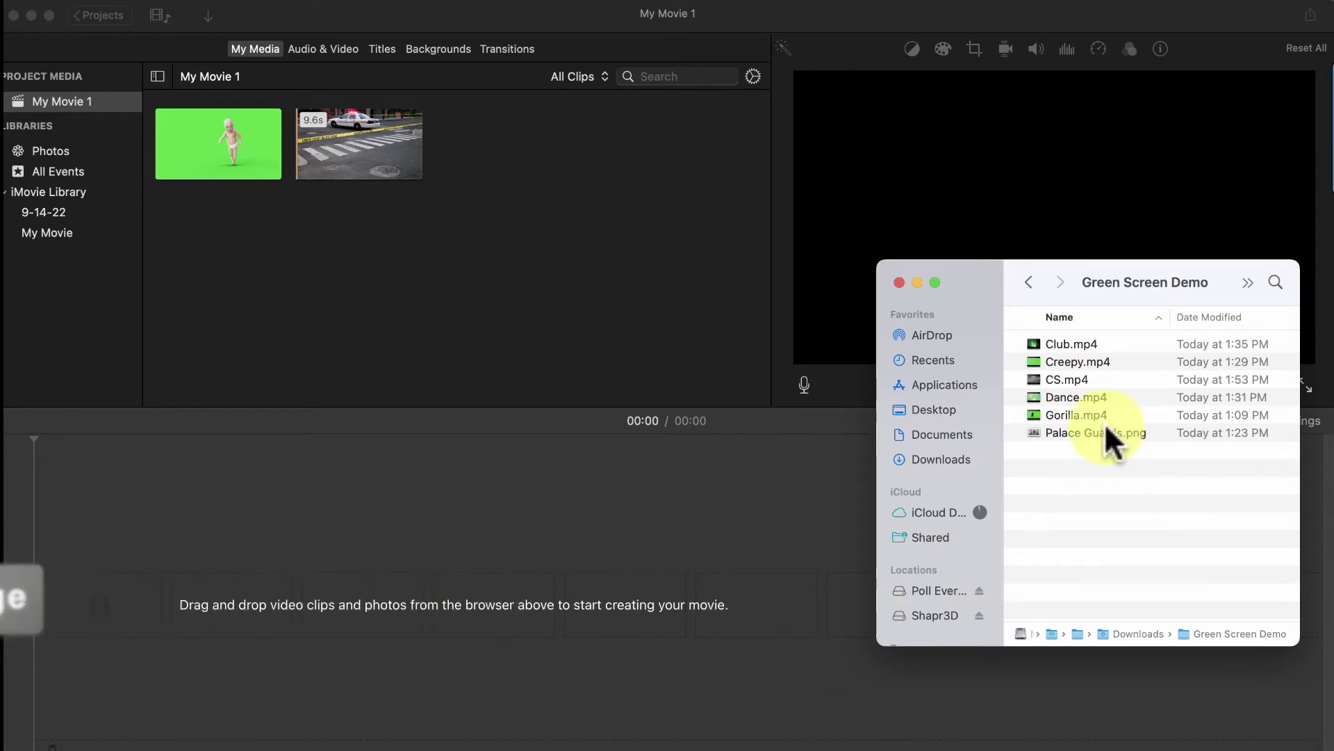
pyautogui.moveTo(1103, 424); pyautogui.dragTo(161, 620)
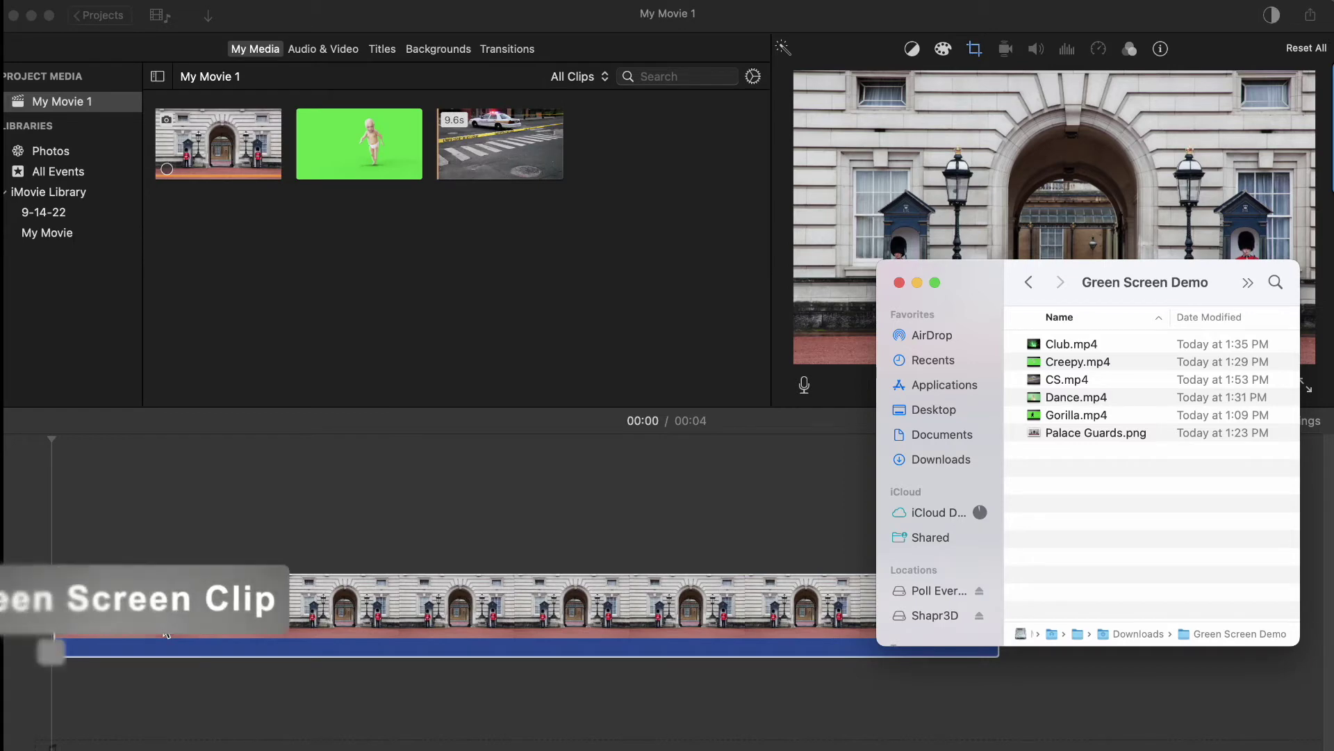
pyautogui.click(1071, 417)
pyautogui.moveTo(1071, 417); pyautogui.dragTo(15, 539)
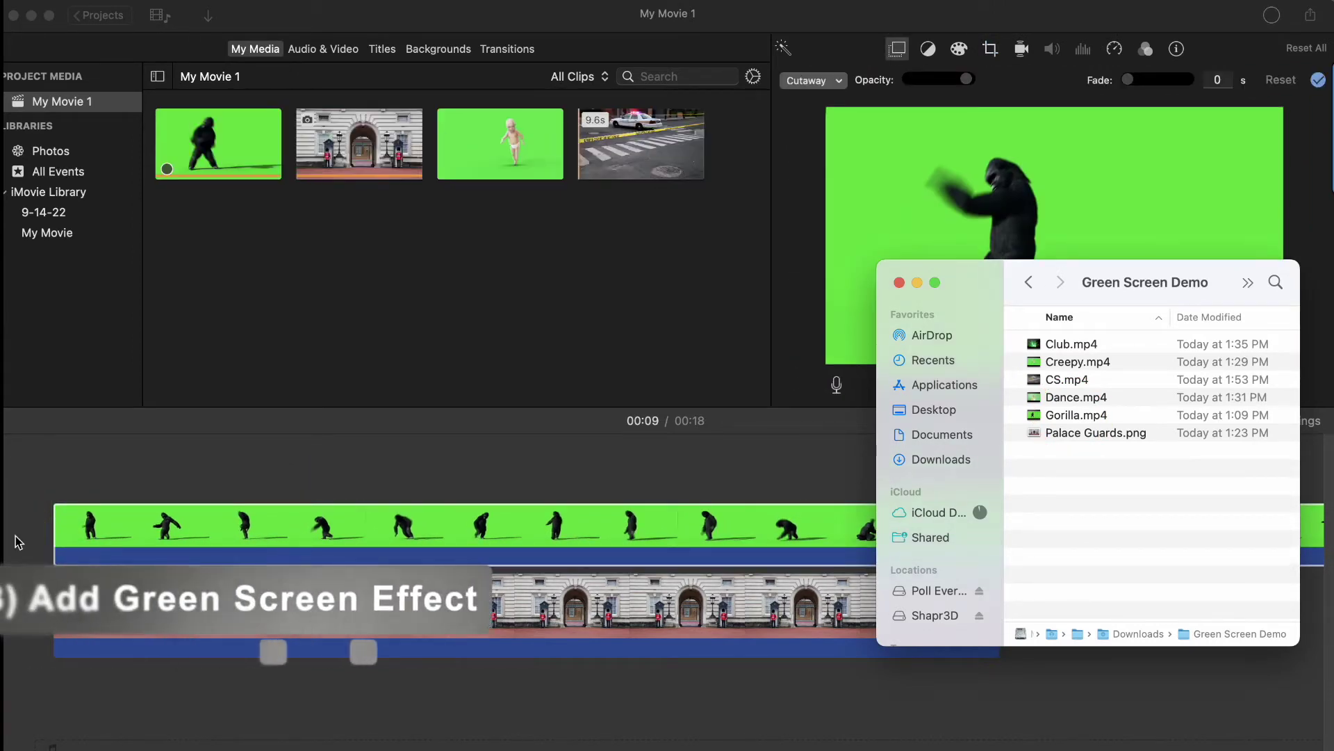
# Step: Switch the gorilla clip's overlay from Cutaway to Green/Blue Screen
pyautogui.click(200, 526)
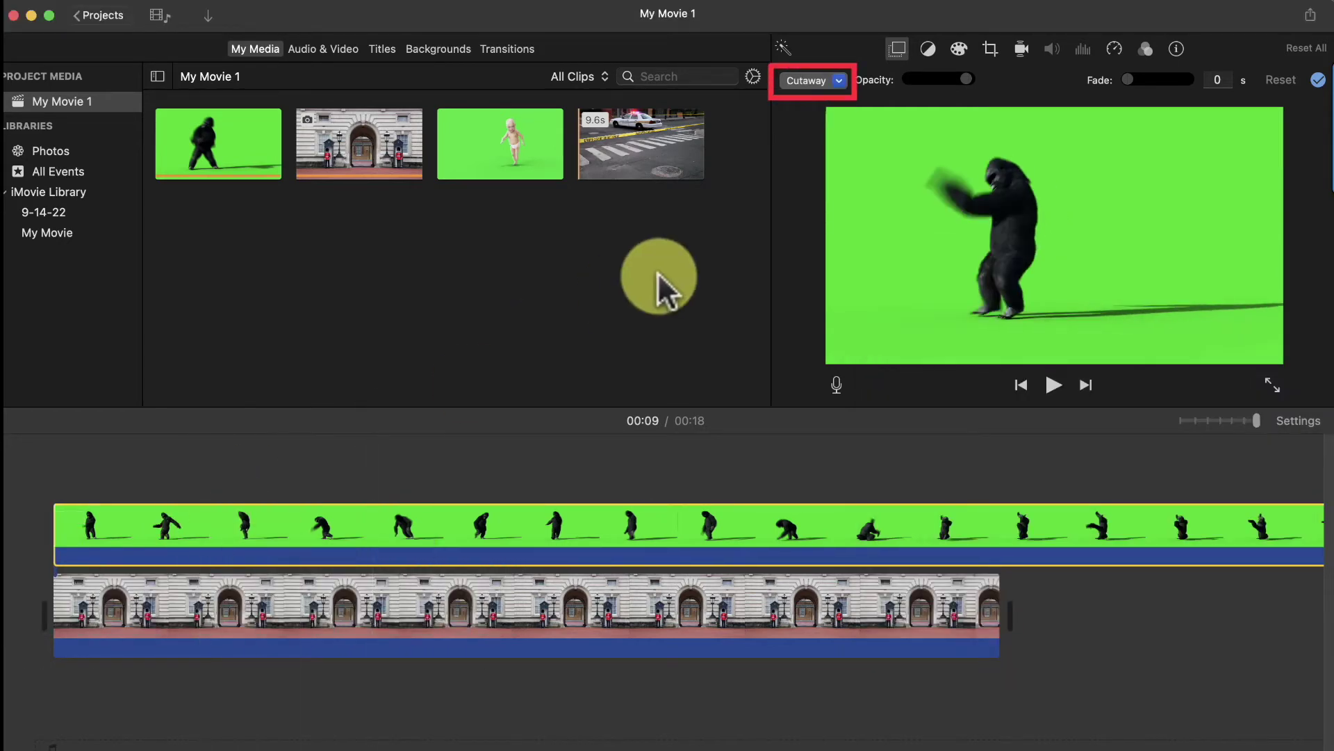
pyautogui.click(840, 81)
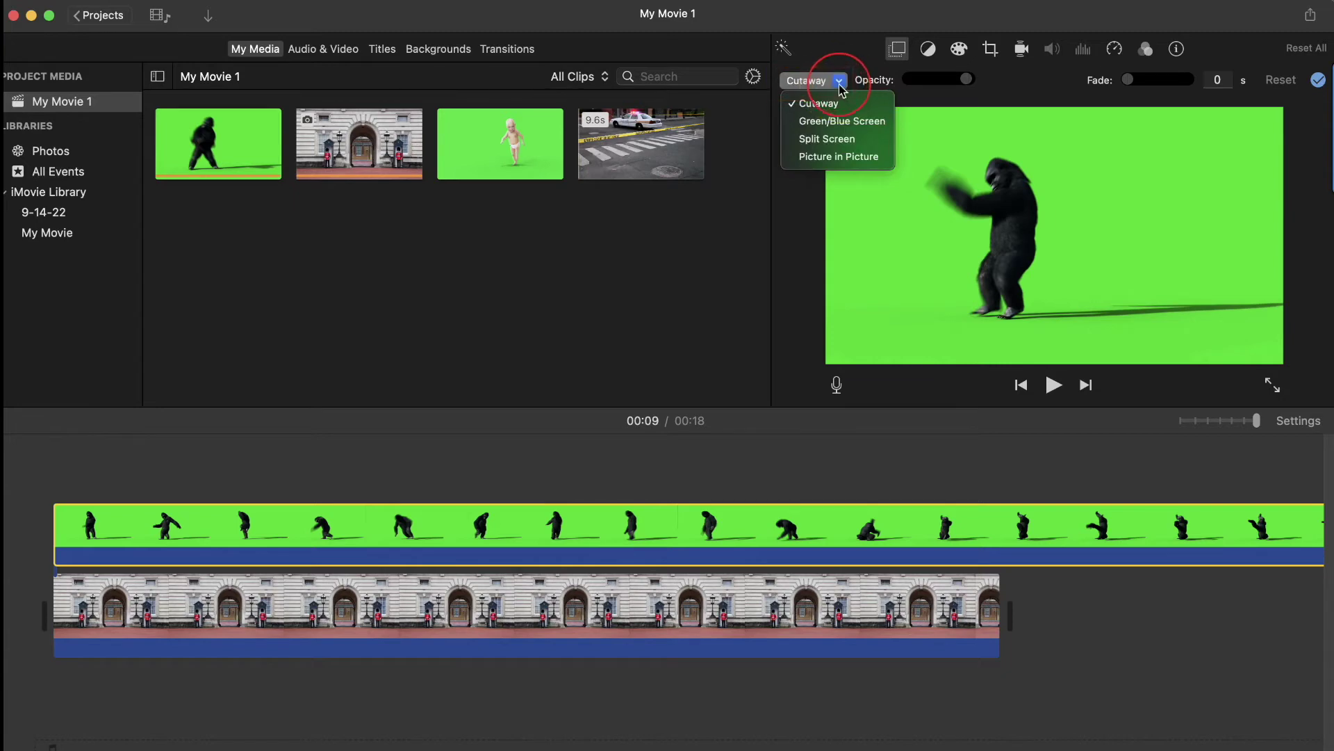
pyautogui.click(849, 122)
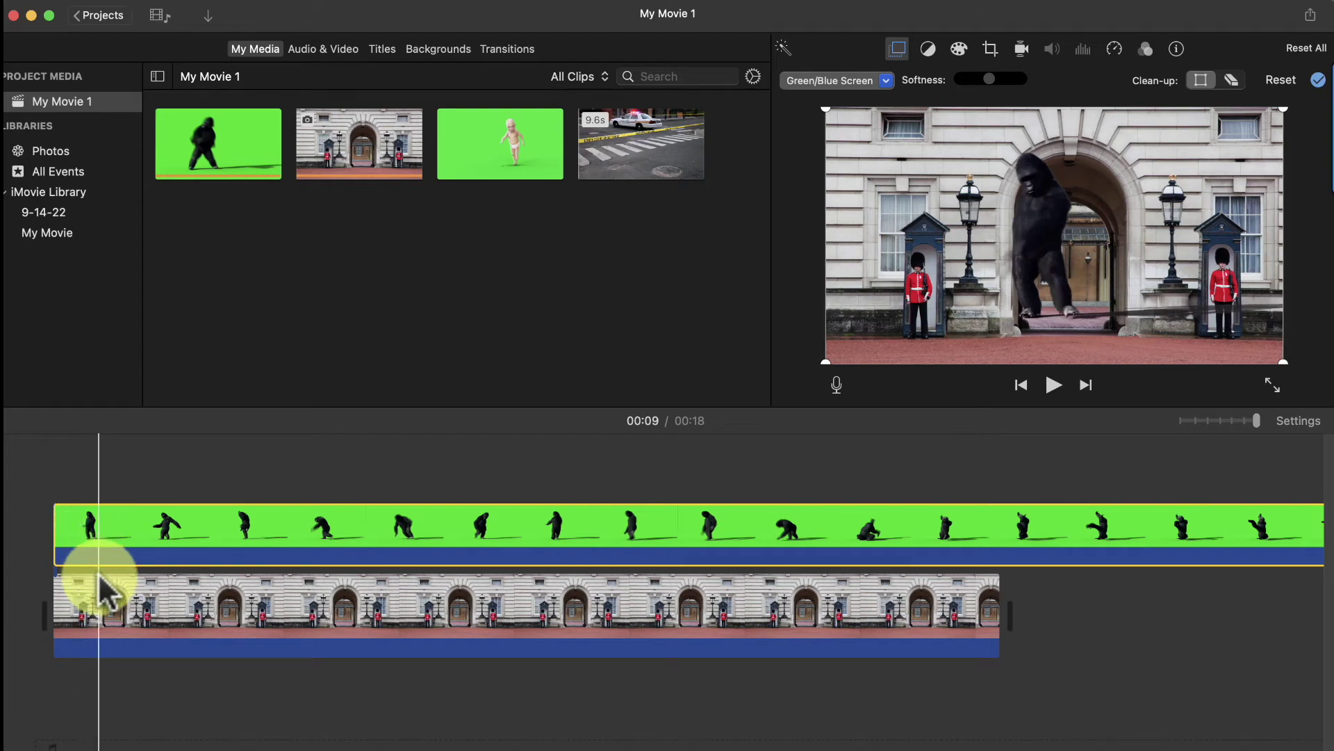
# Step: Crop the Palace Guards photo to fill the frame
pyautogui.click(103, 612)
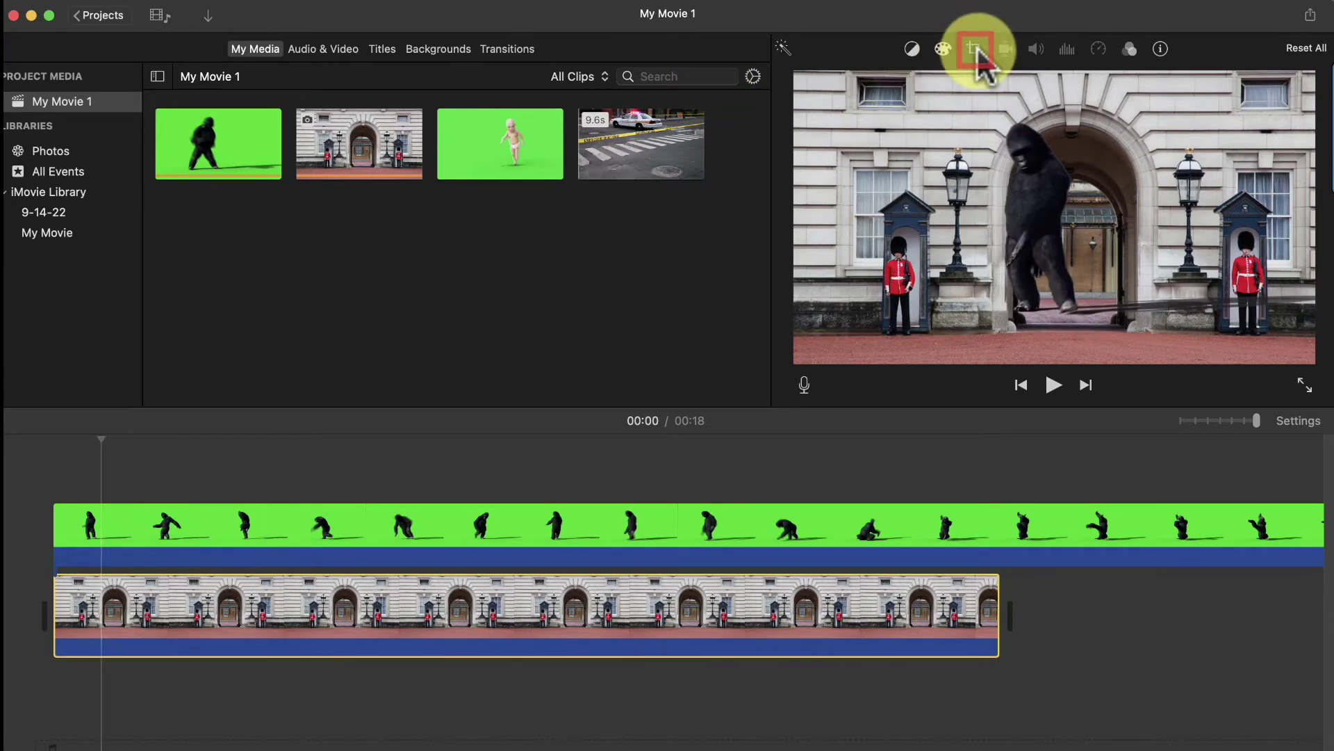
pyautogui.click(976, 49)
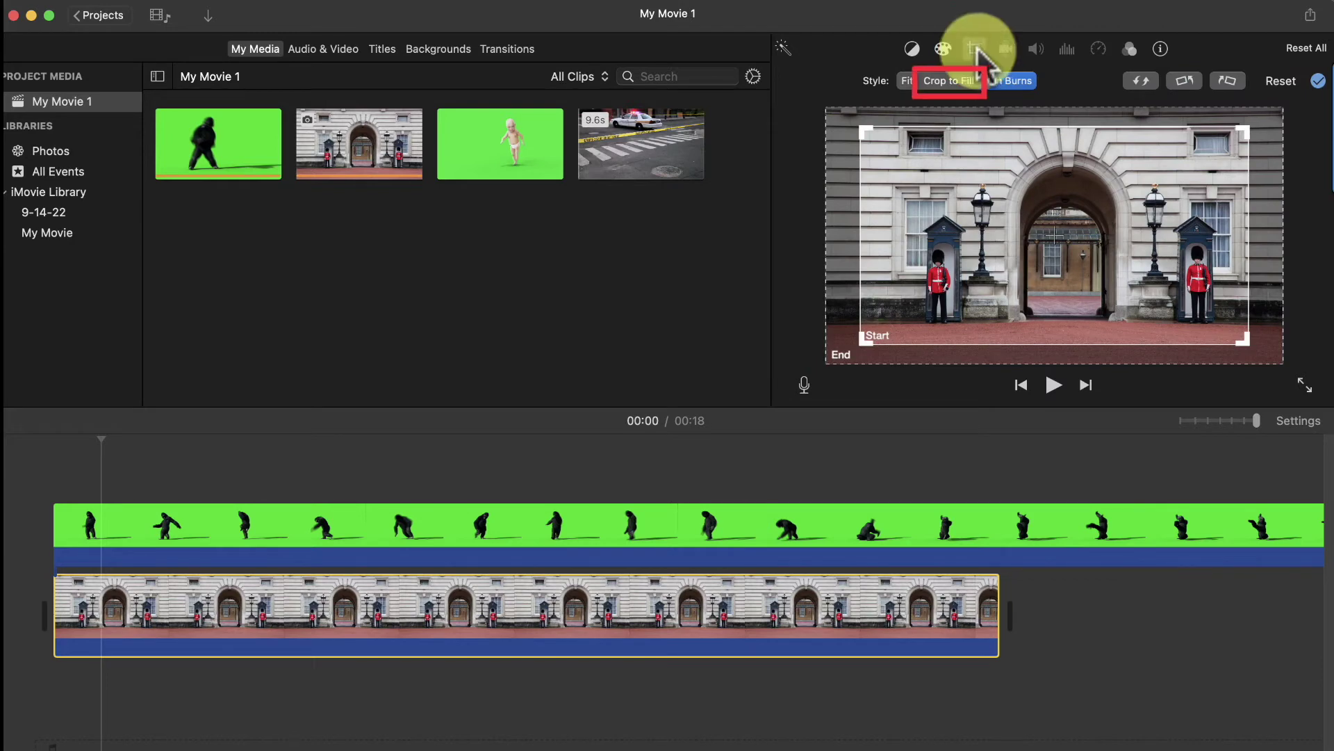
pyautogui.click(950, 81)
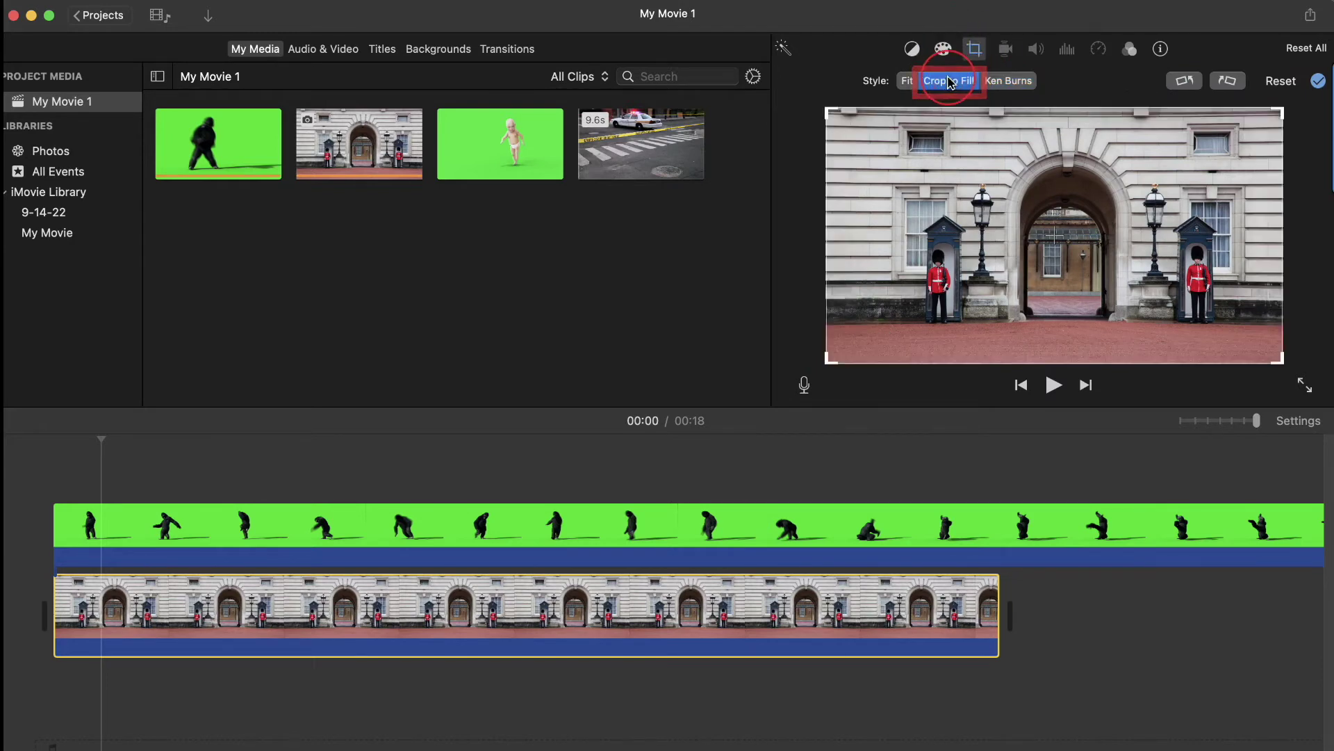
pyautogui.click(975, 48)
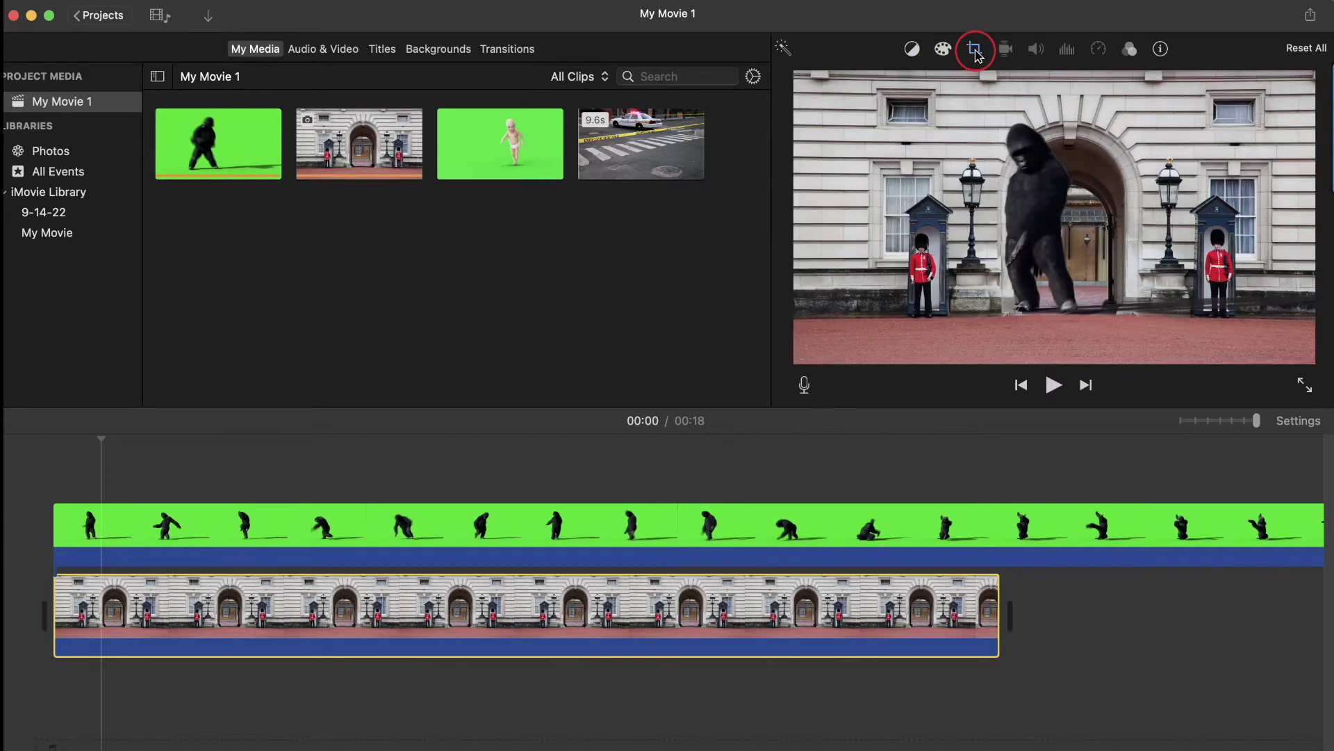
# Step: Play the gorilla-over-palace composite from the start, then pause
pyautogui.click(54, 495)
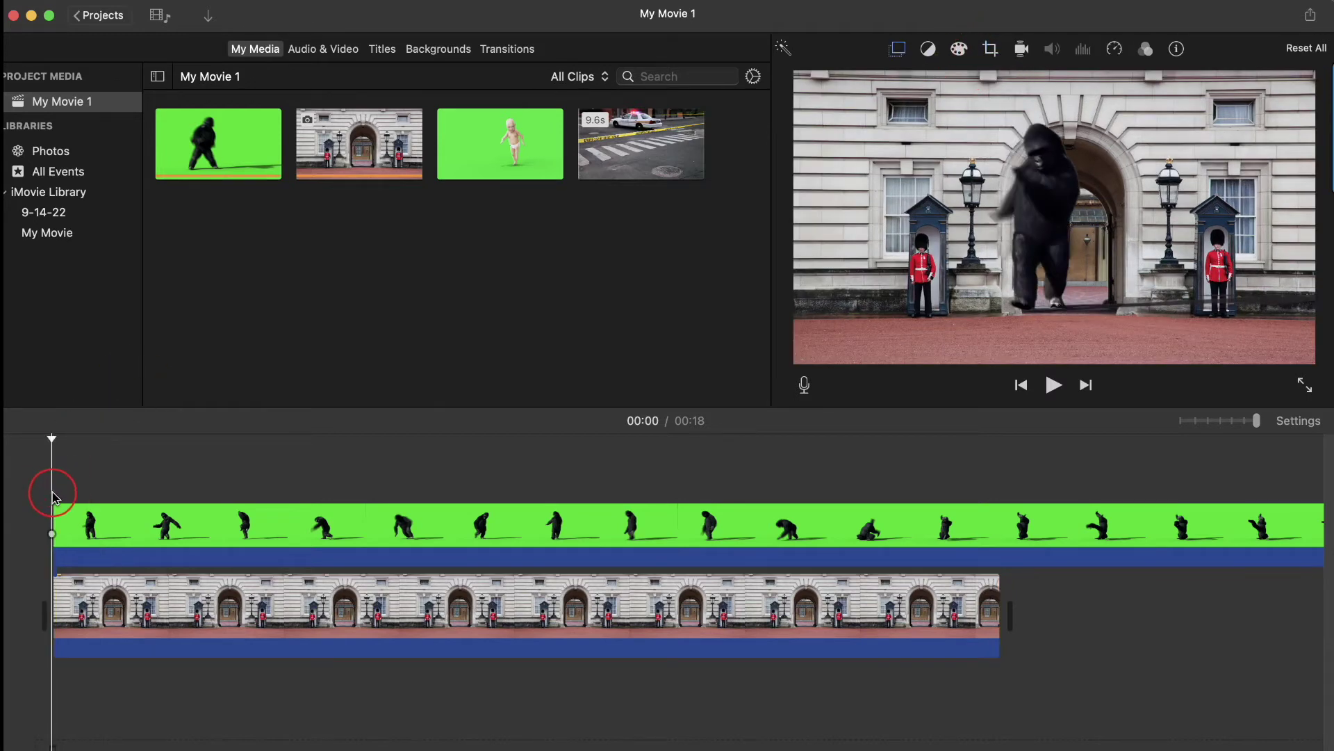
pyautogui.press('space')
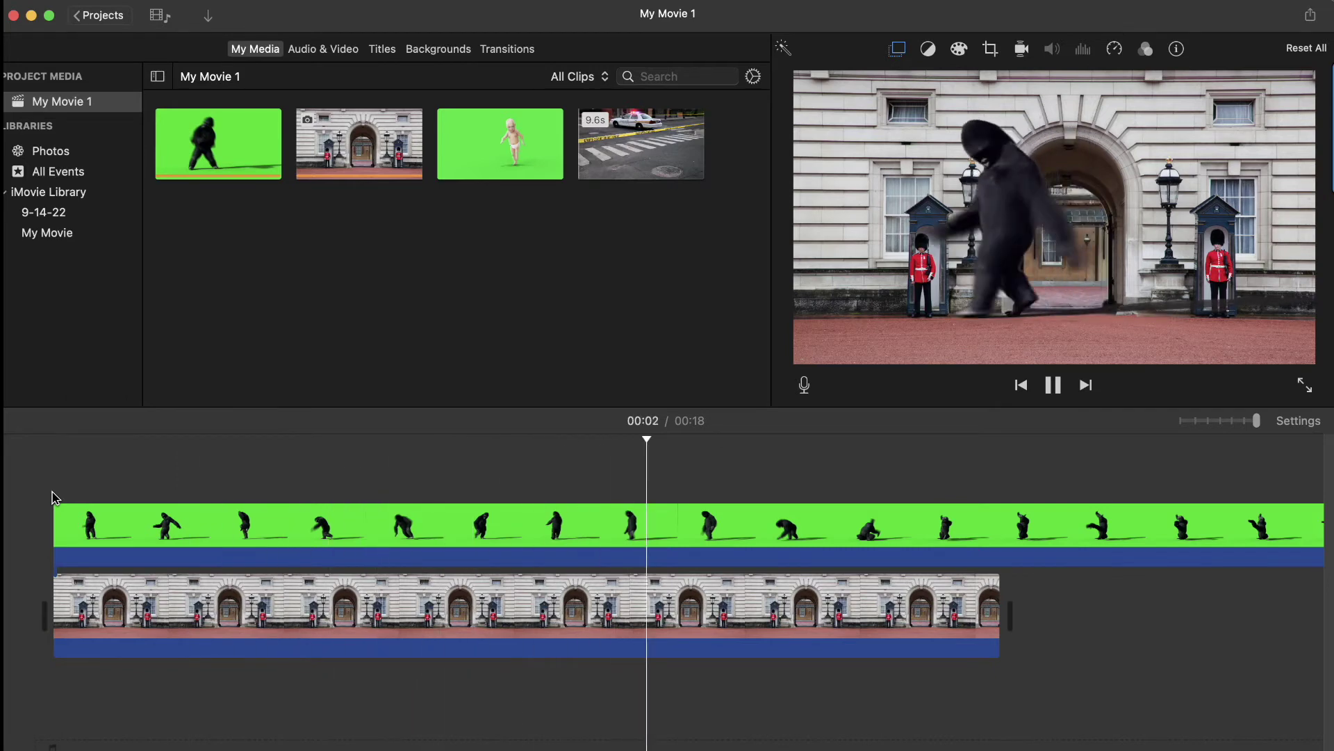
pyautogui.press('space')
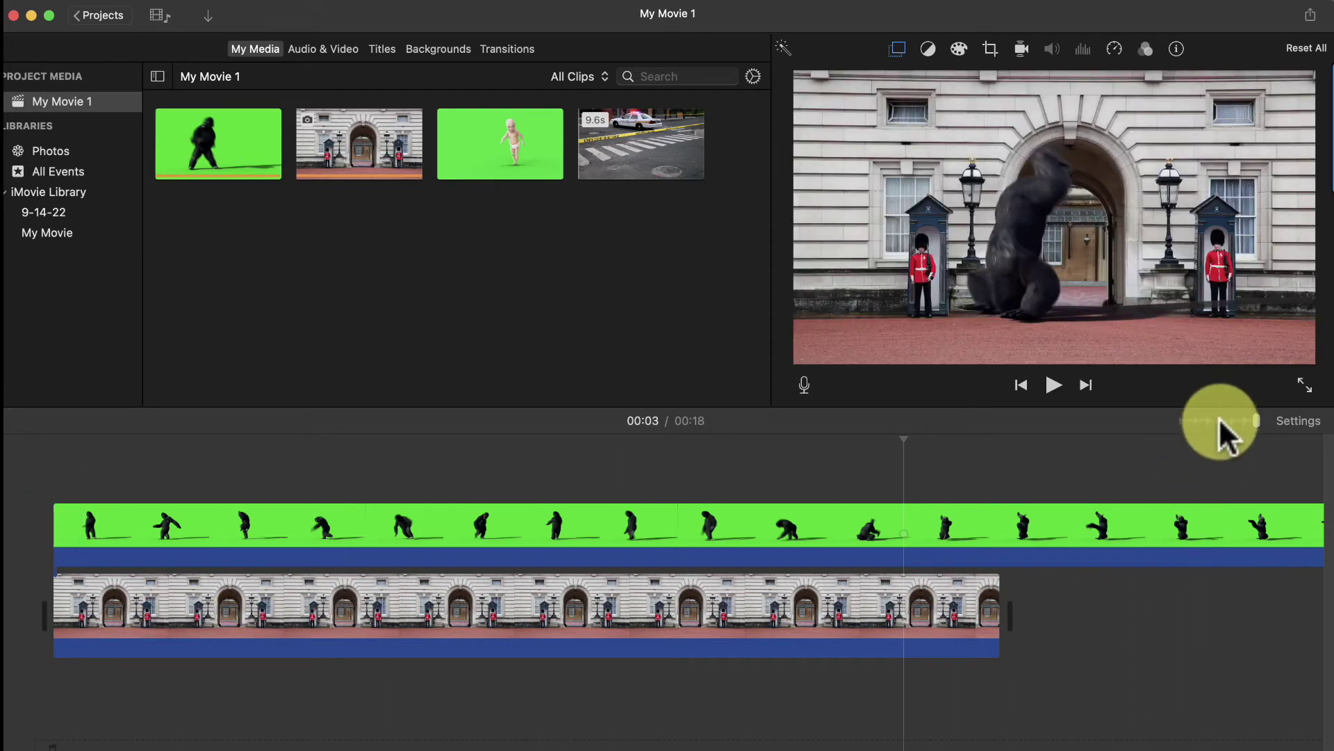
# Step: Zoom the timeline out and drag the palace photo's end to the gorilla clip's end
pyautogui.click(1219, 420)
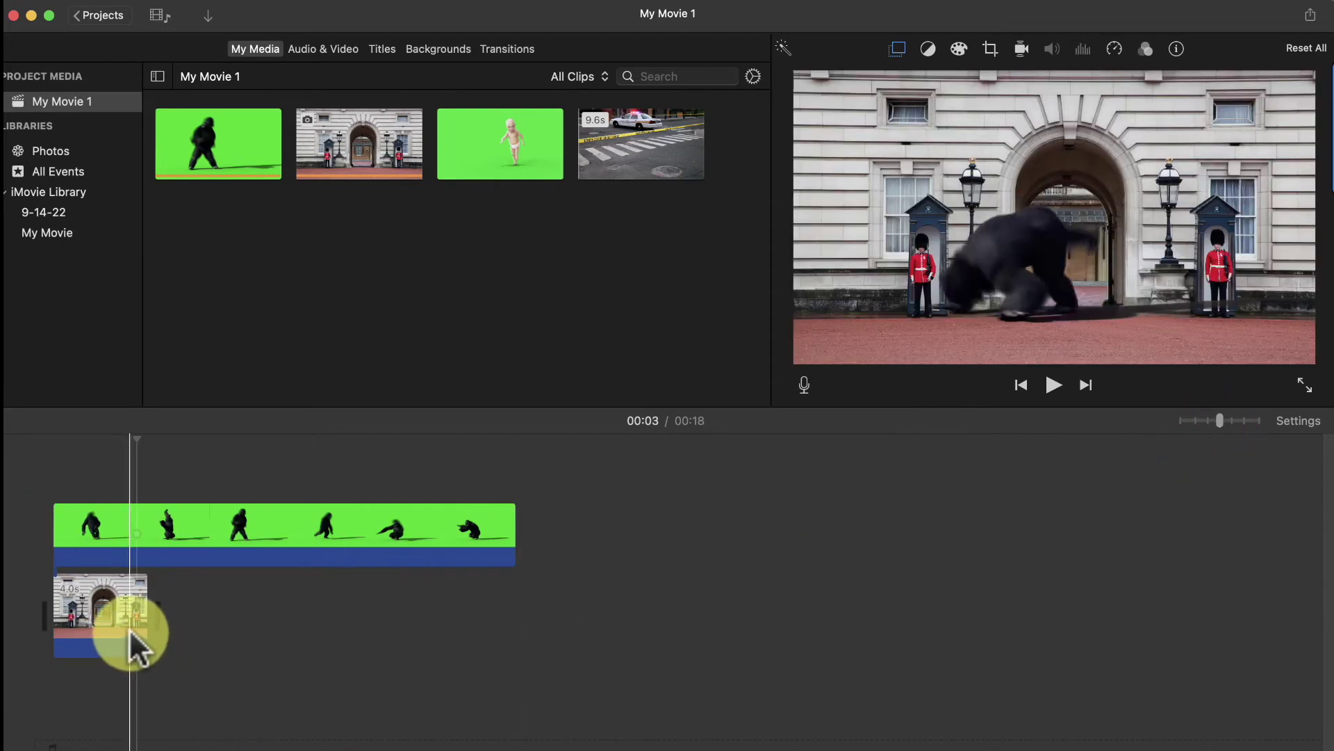
pyautogui.click(124, 629)
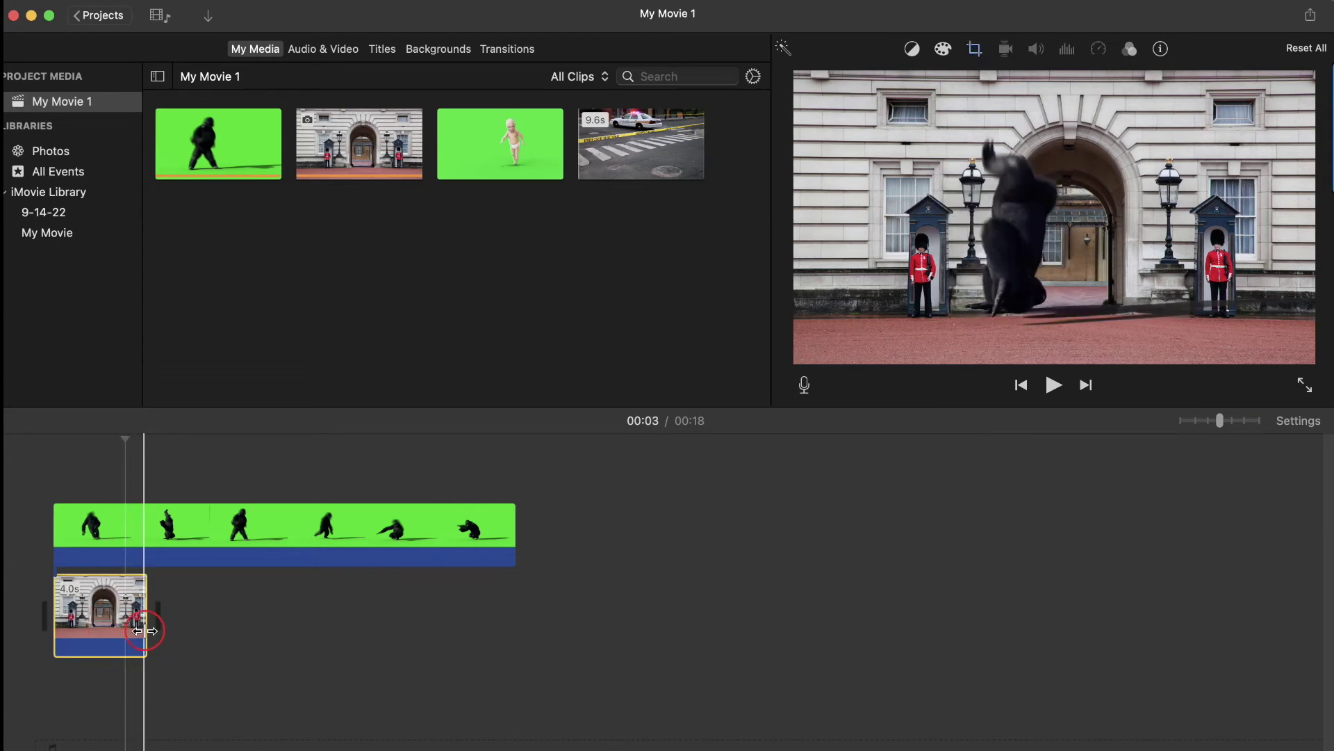
pyautogui.moveTo(165, 625); pyautogui.dragTo(145, 630)
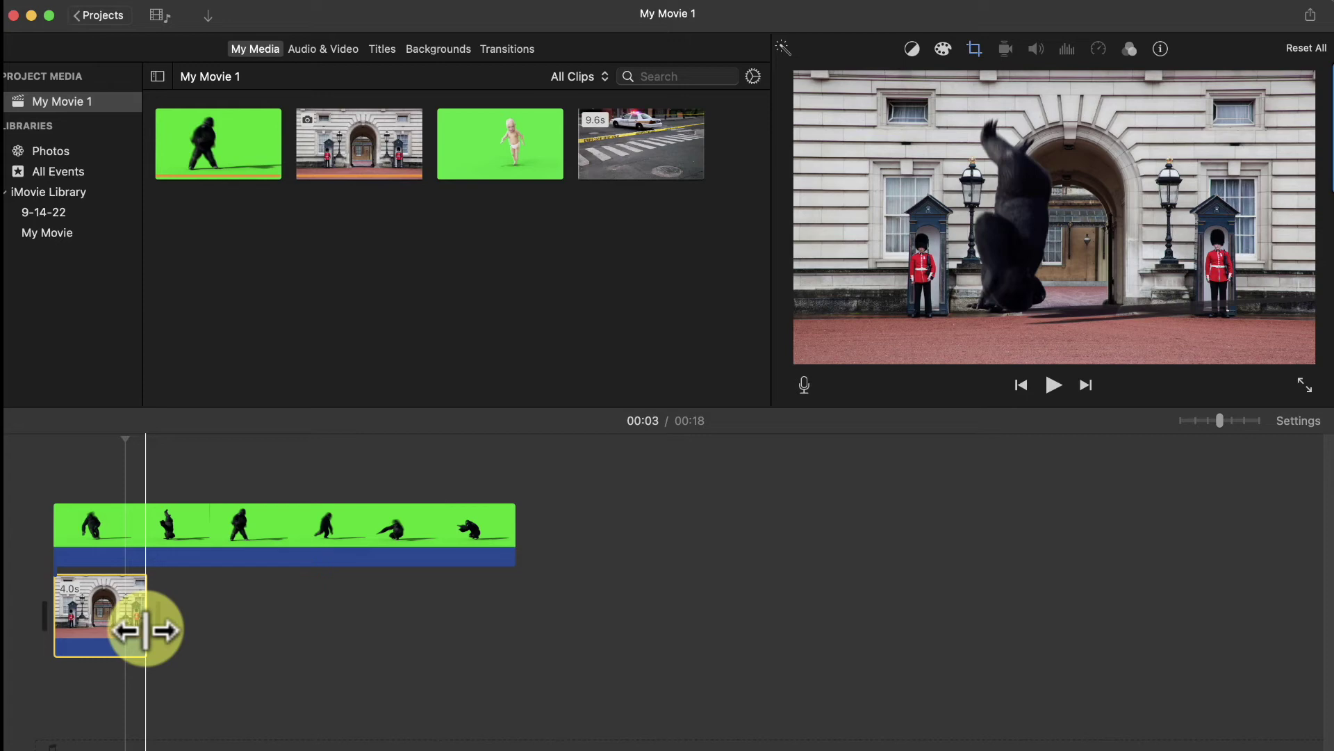
pyautogui.moveTo(146, 630); pyautogui.dragTo(509, 615)
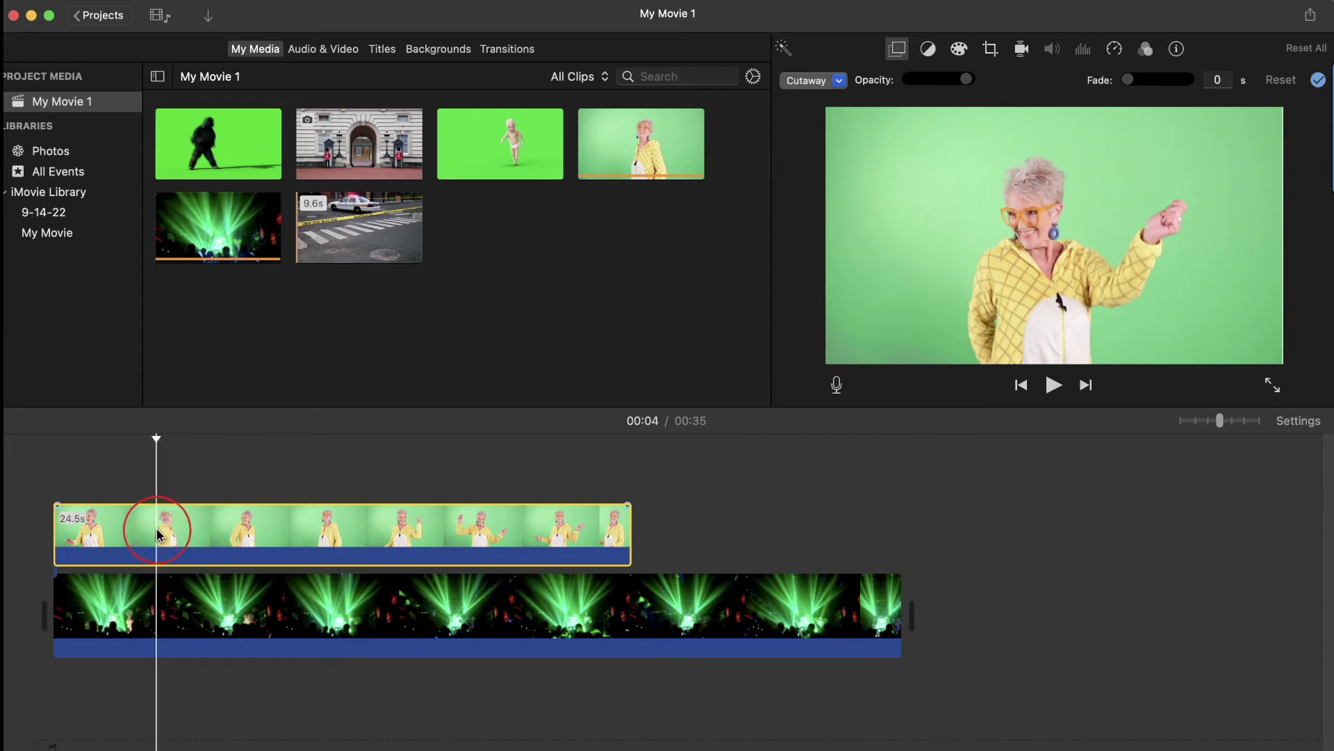
# Step: Apply the Green/Blue Screen overlay to the dancer clip to remove her green backdrop
pyautogui.click(835, 80)
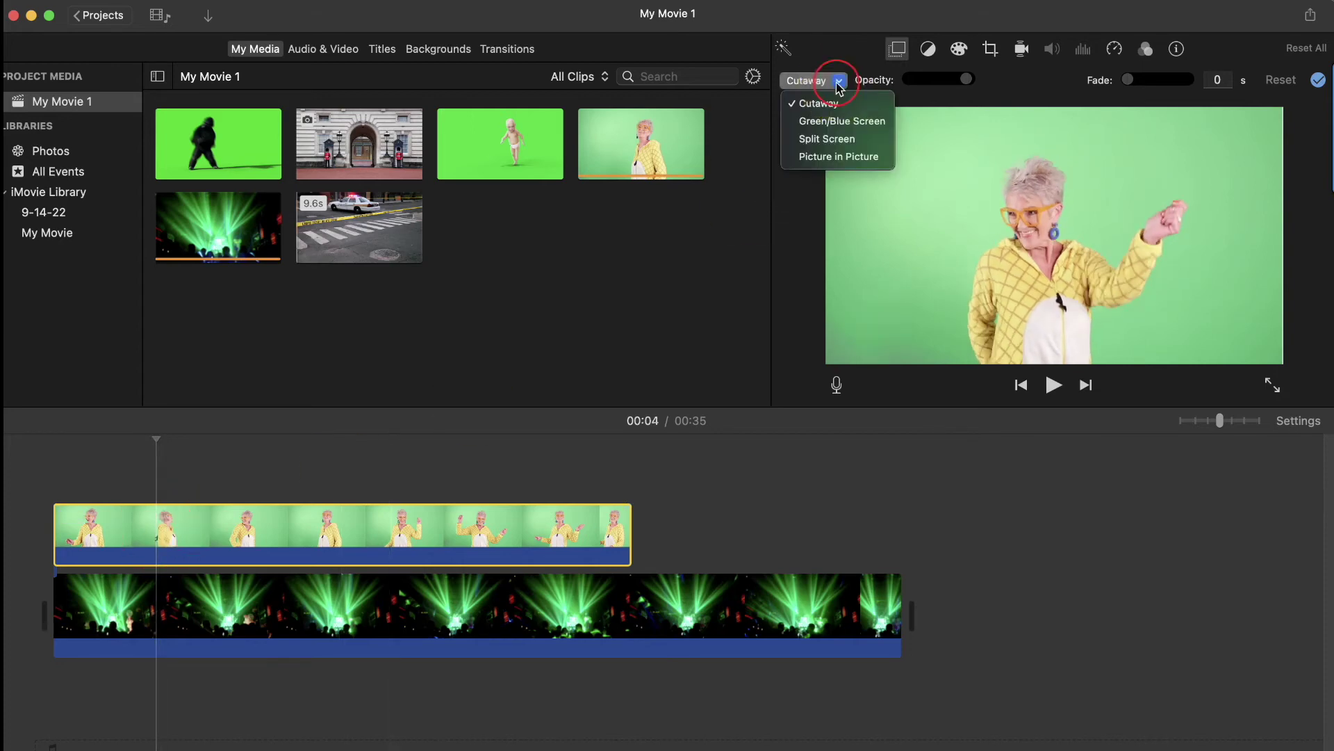
pyautogui.click(832, 120)
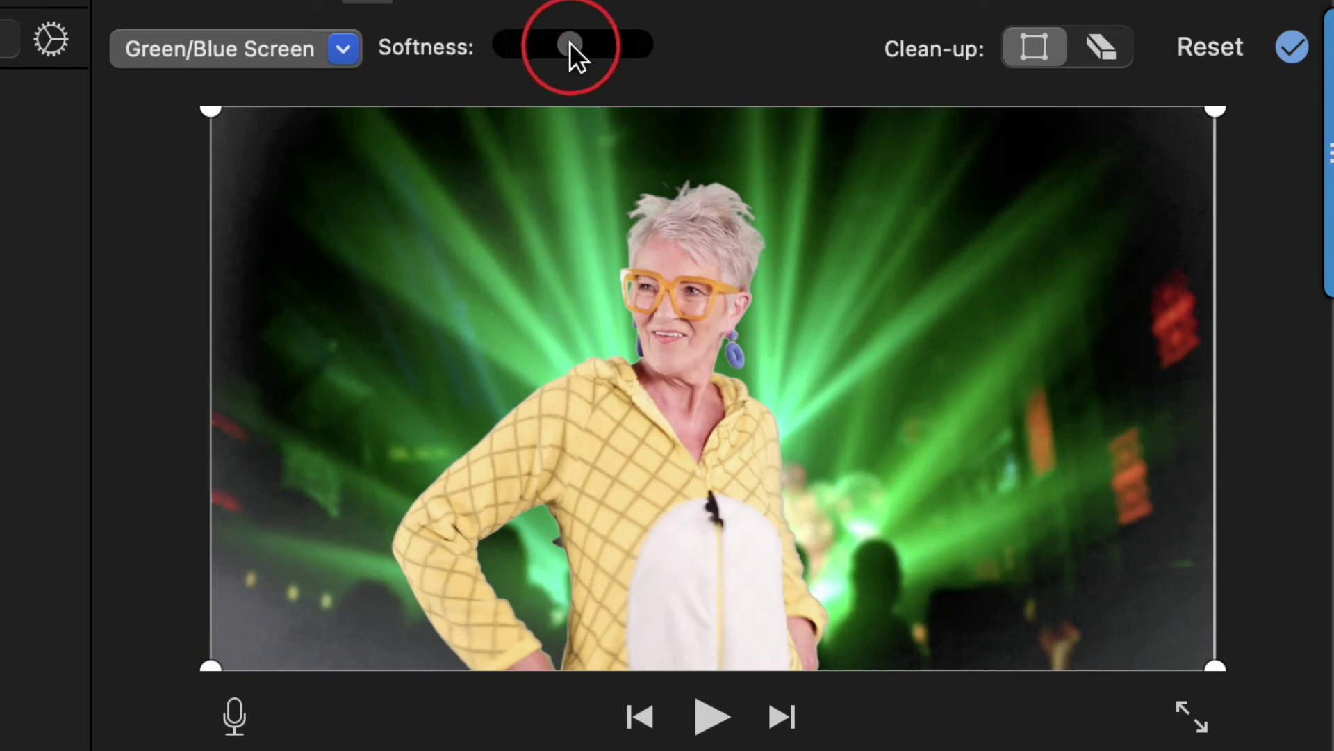
# Step: Raise the dancer's edge softness, then pull a crop corner inward and back to full frame
pyautogui.moveTo(570, 43); pyautogui.dragTo(681, 71)
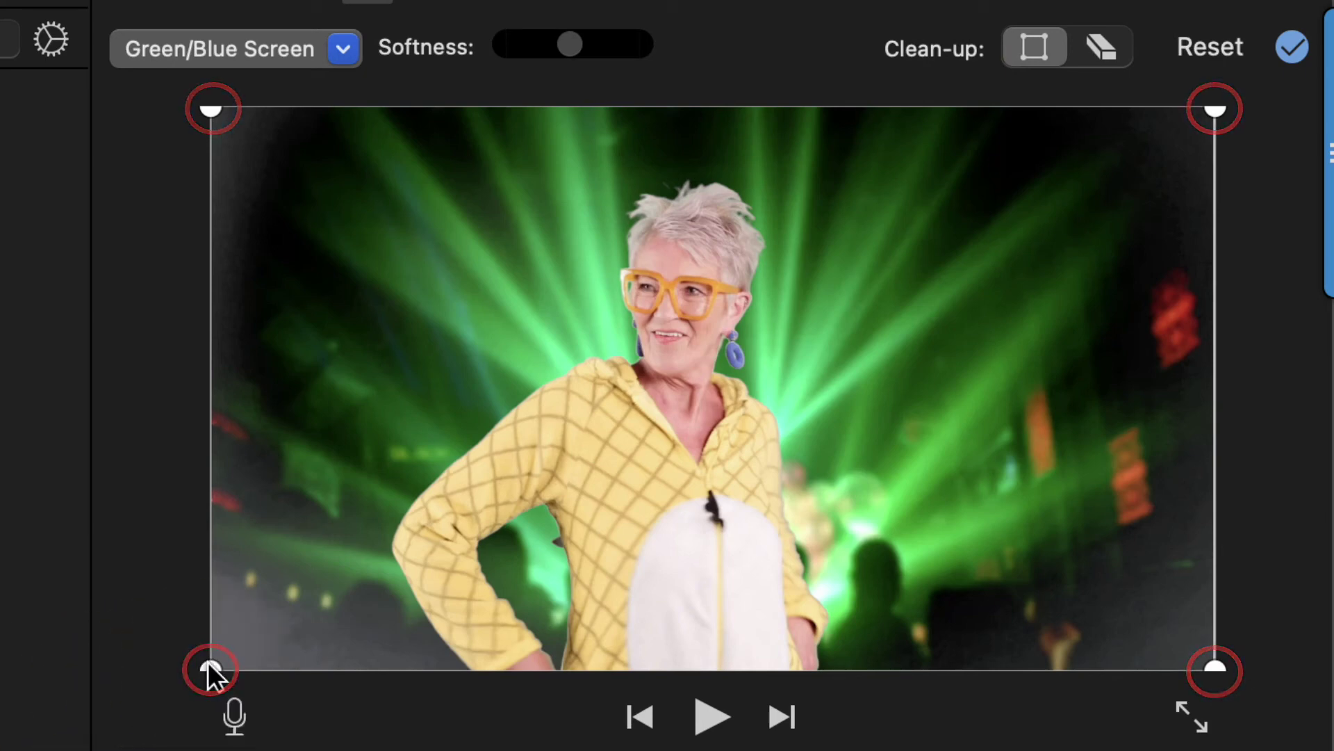
pyautogui.moveTo(210, 666); pyautogui.dragTo(426, 667)
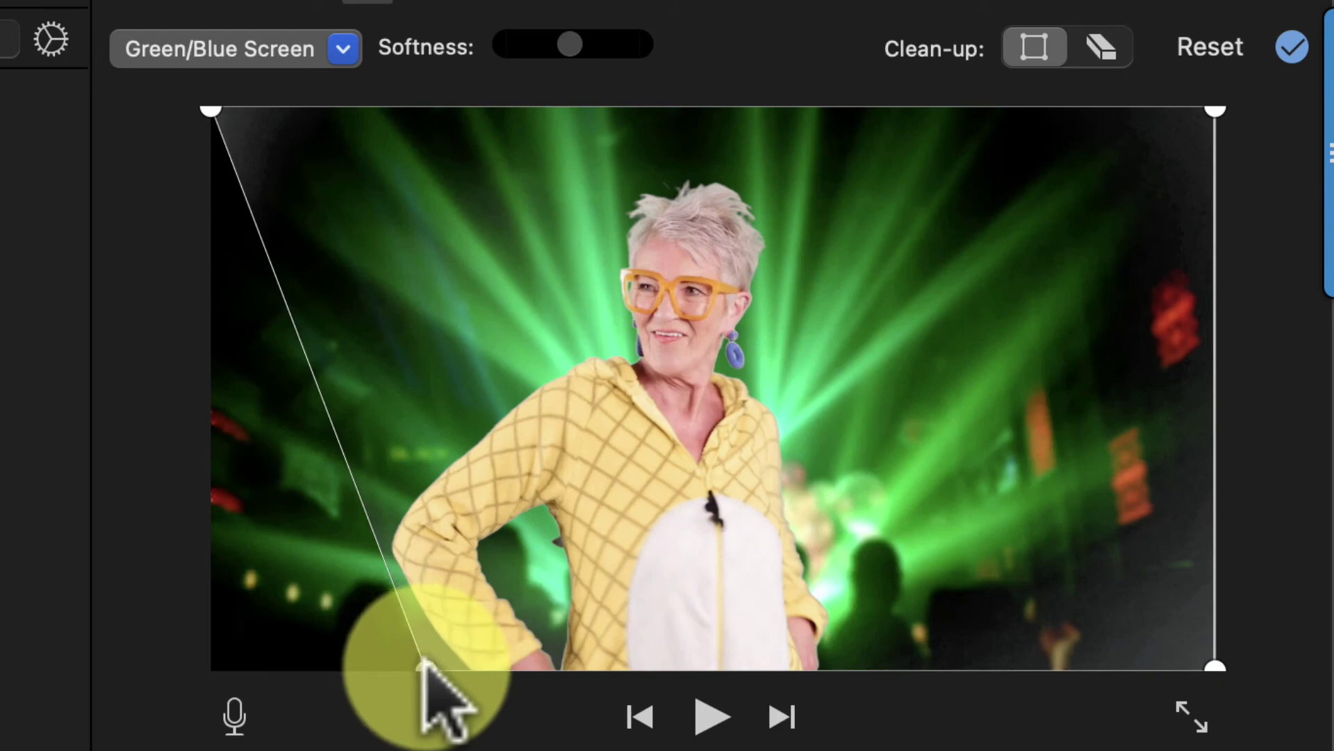
pyautogui.moveTo(424, 663); pyautogui.dragTo(169, 681)
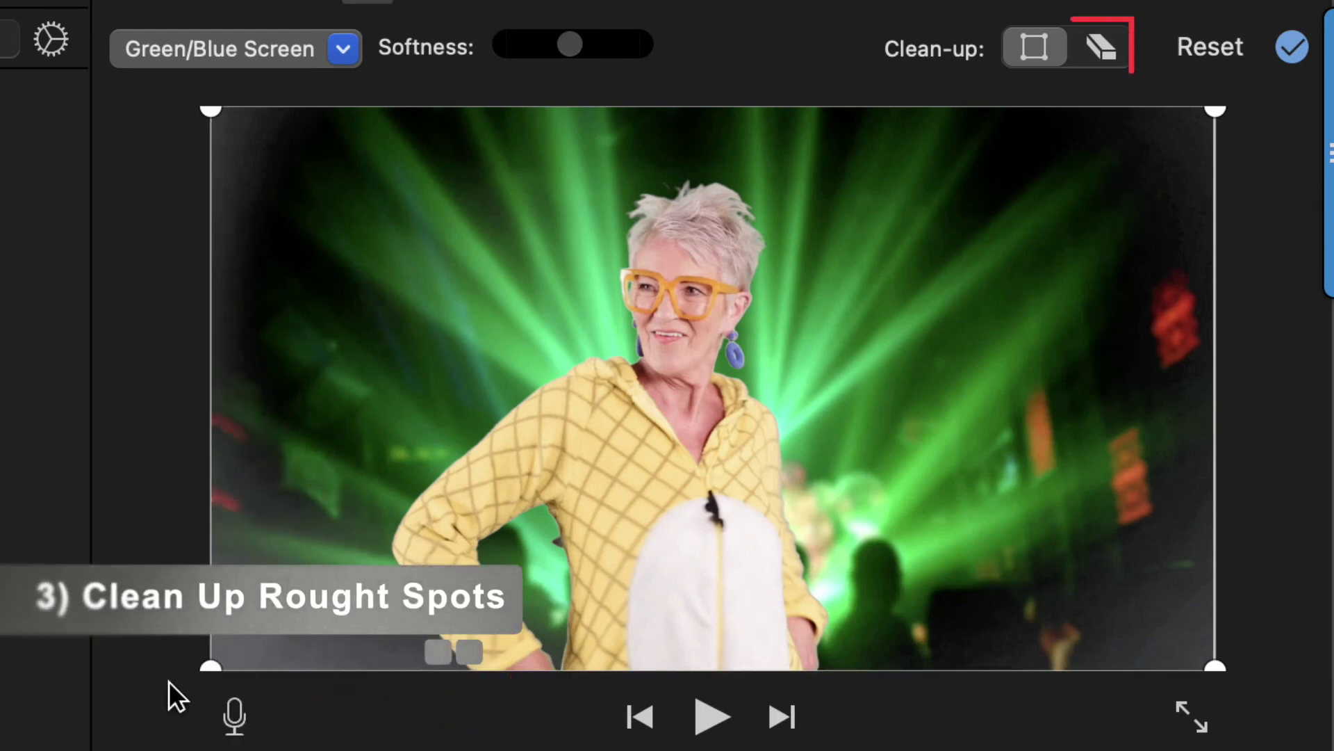
# Step: Max out softness, erase the lower-left bright patch, and play back briefly to check the result
pyautogui.moveTo(570, 45); pyautogui.dragTo(685, 76)
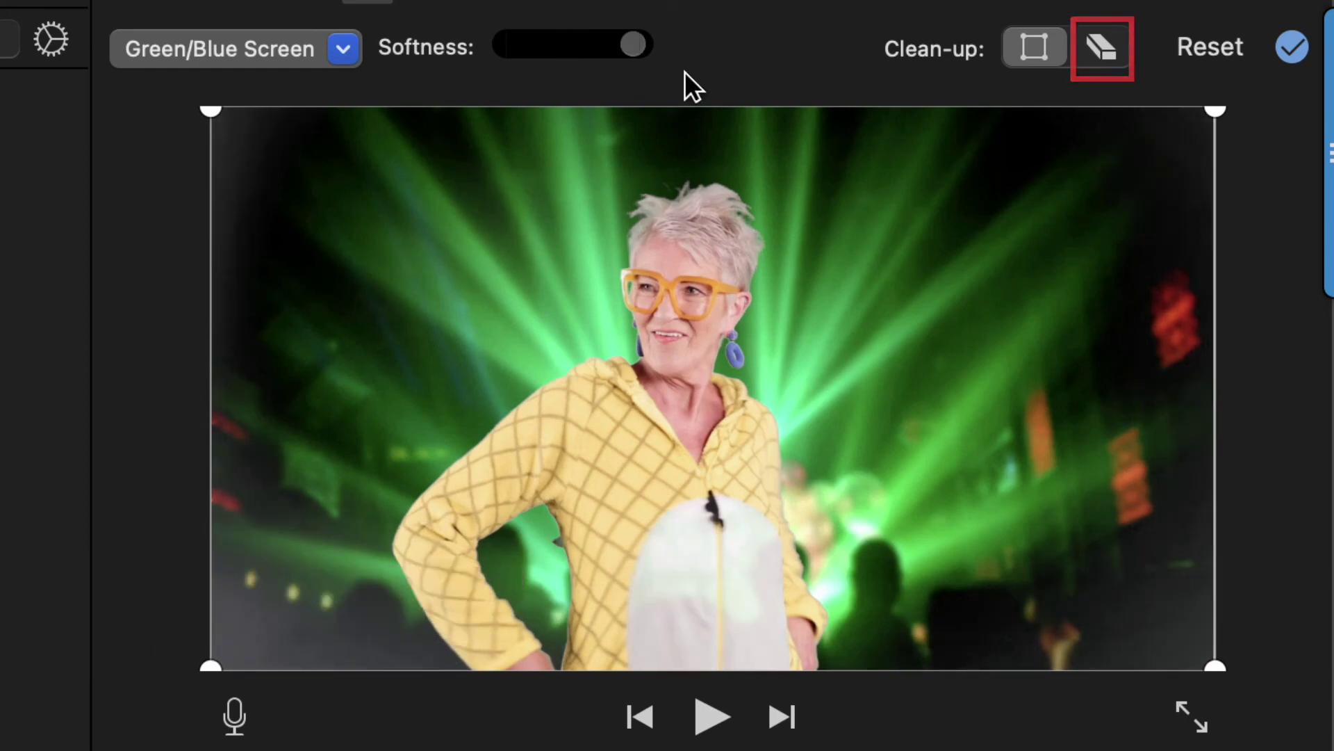
pyautogui.click(1100, 54)
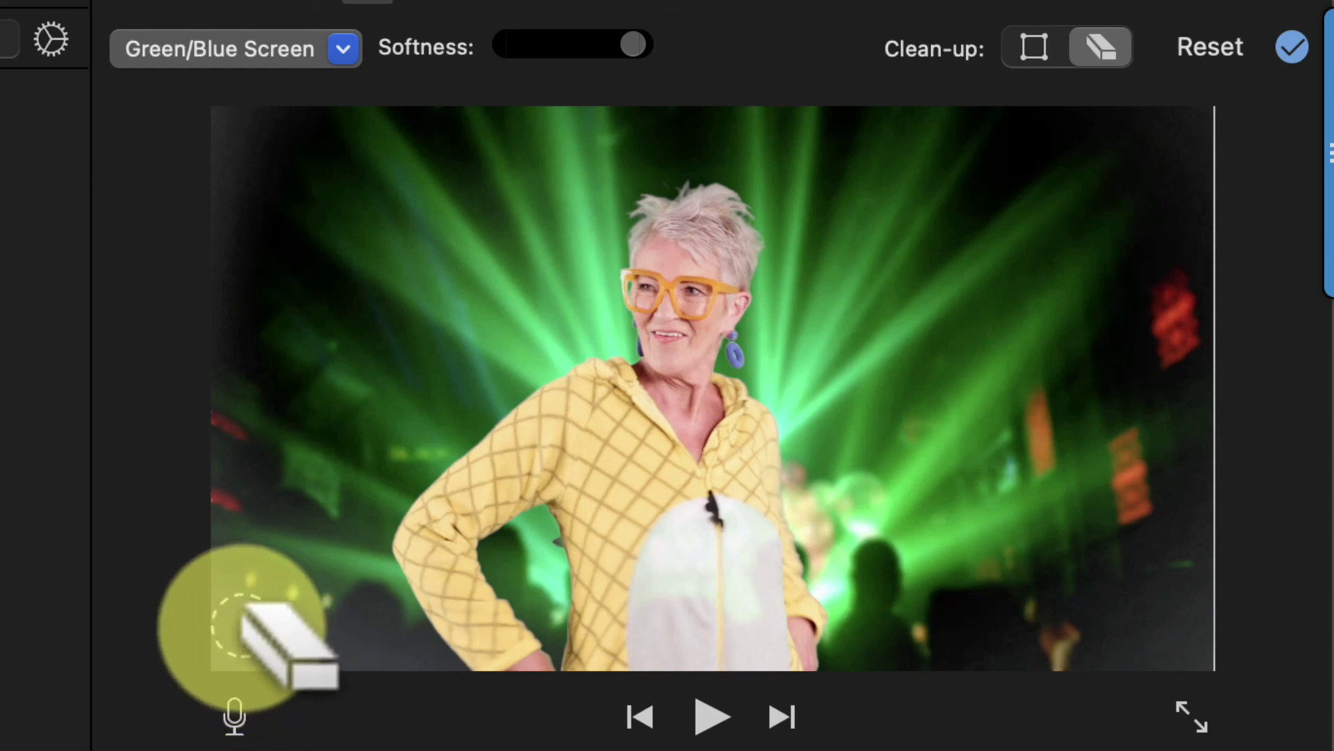
pyautogui.click(240, 626)
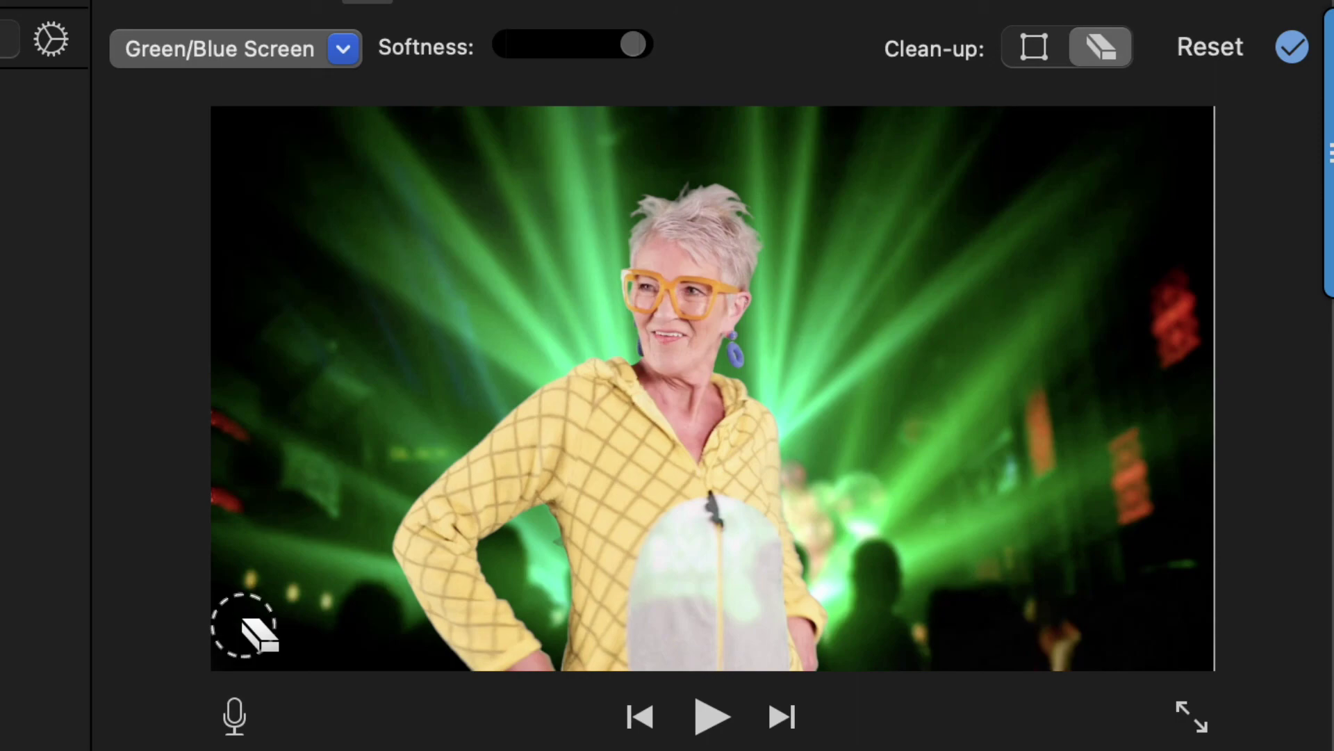
pyautogui.click(711, 715)
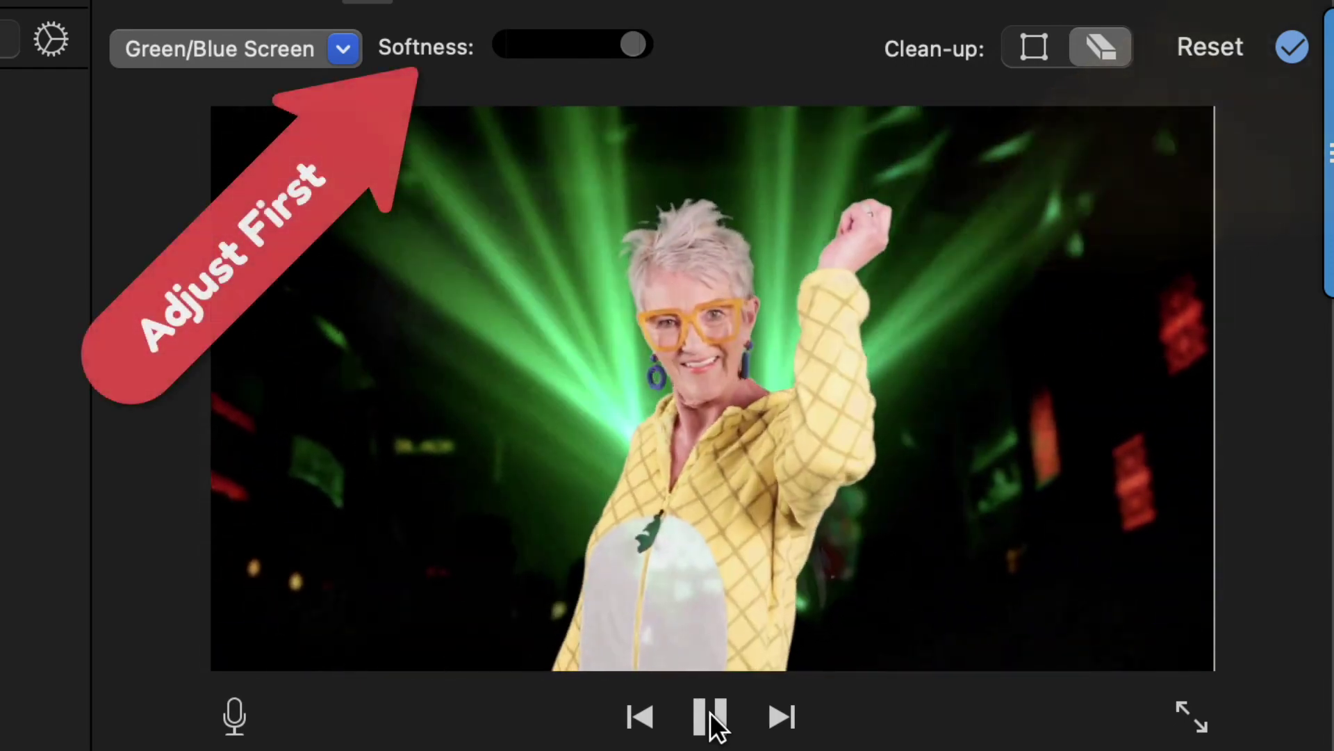
pyautogui.click(710, 714)
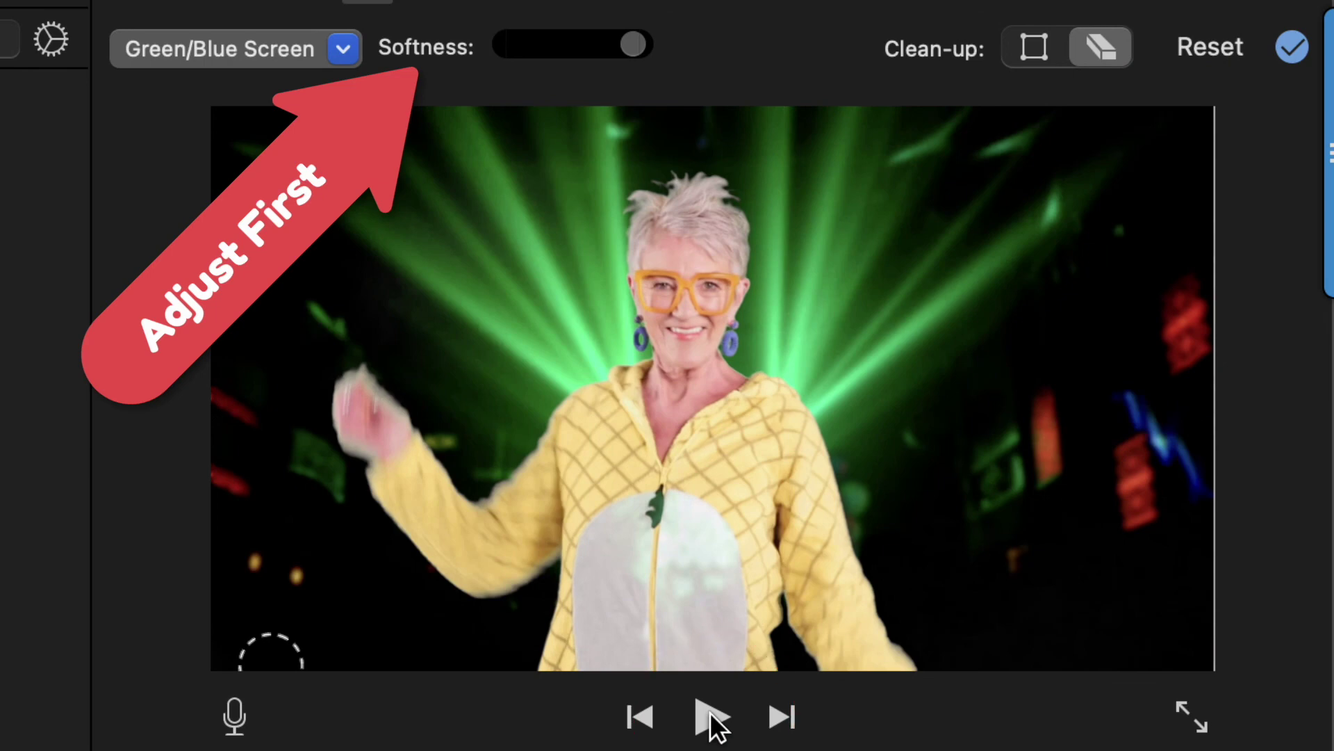